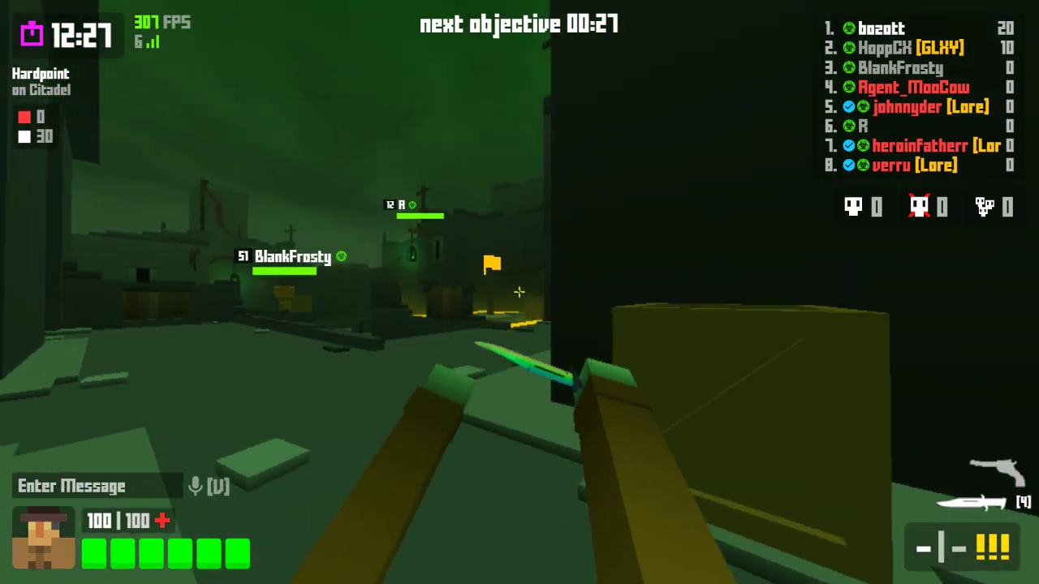
key(w)
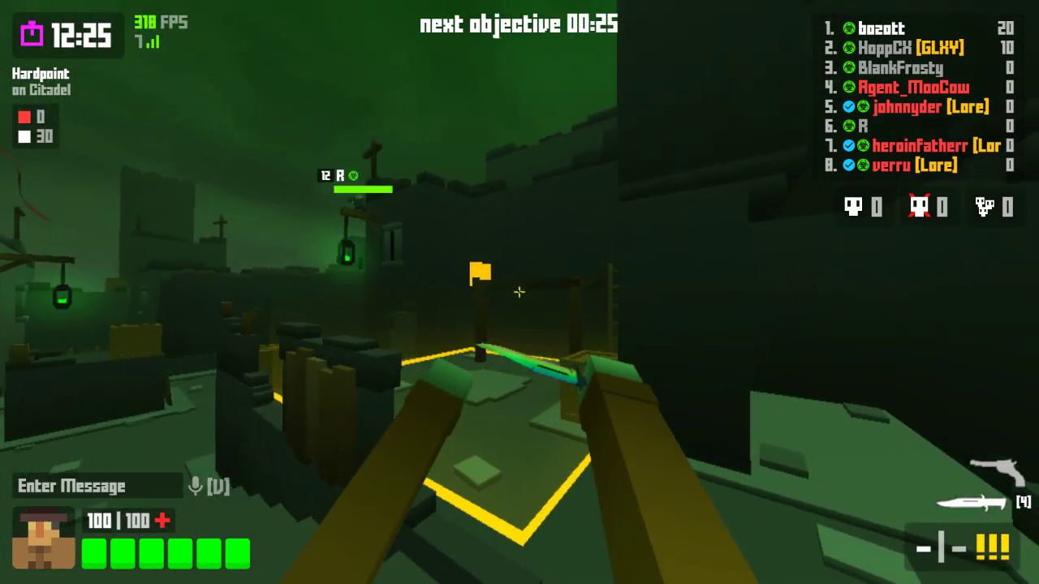
key(w)
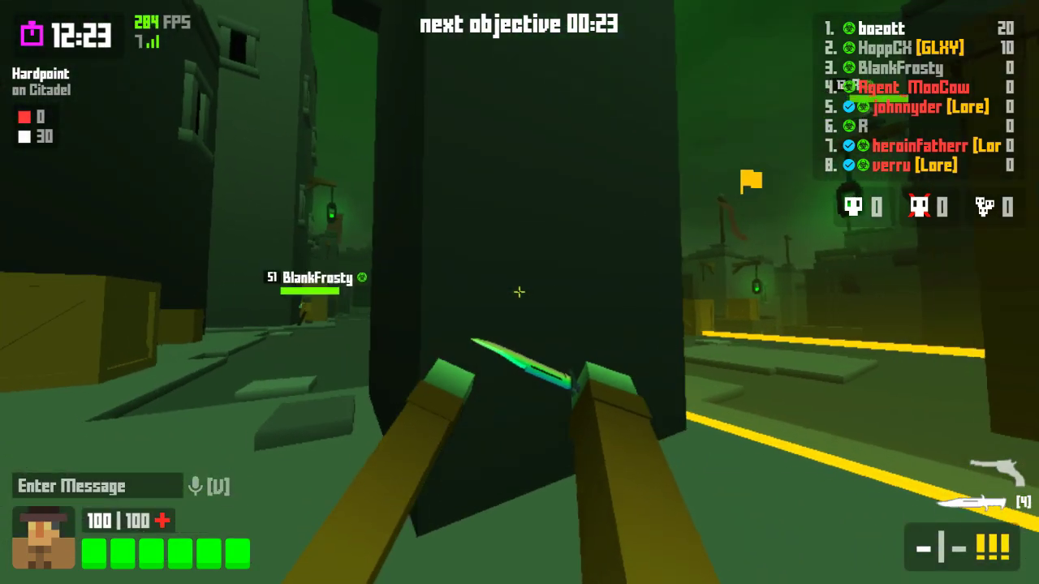
key(w)
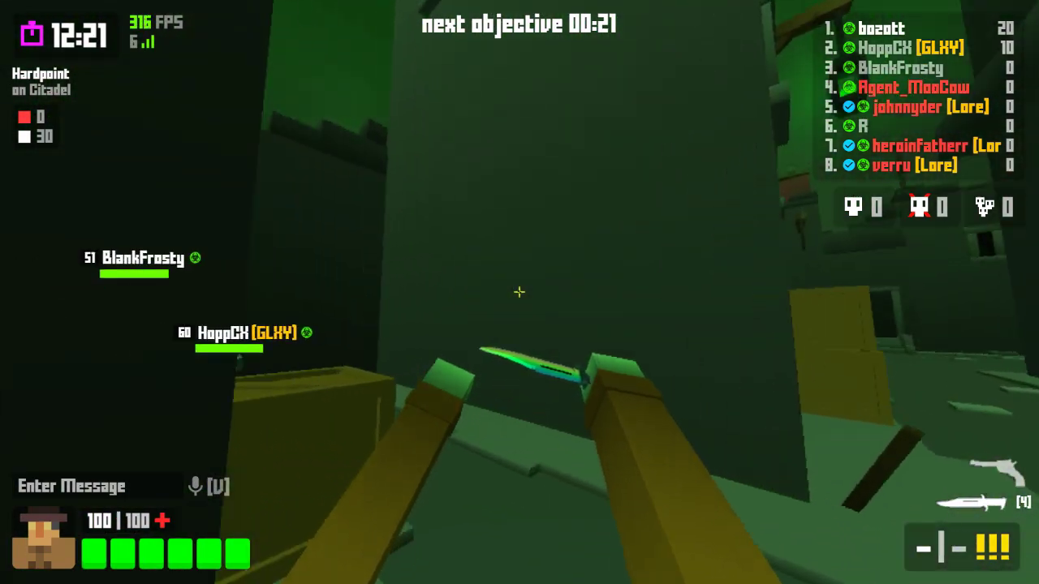
key(w)
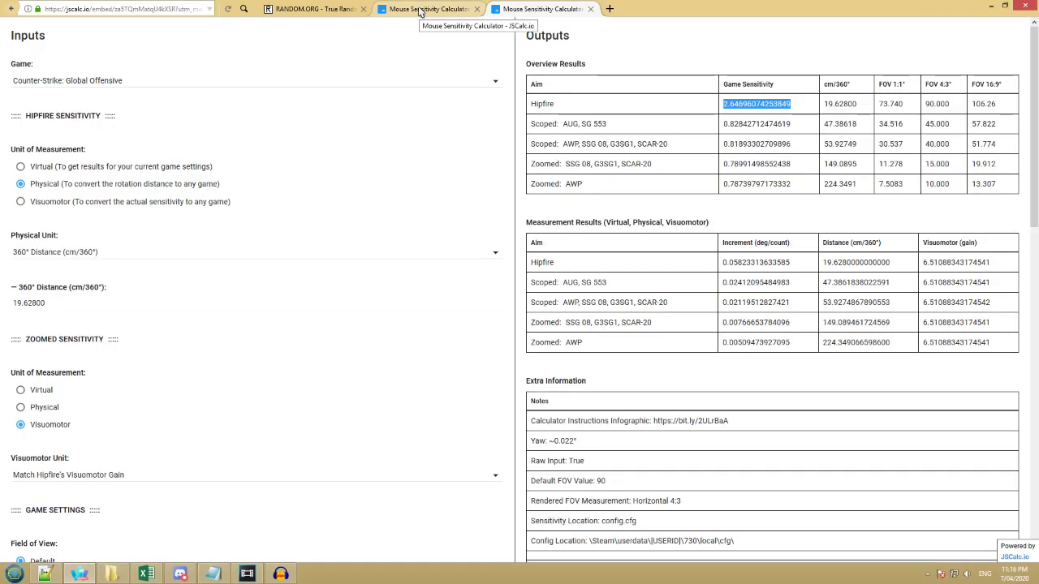
Bring up the first Mouse Sensitivity Calculator tab with its default inputs and launch the CClient game client.
click(419, 10)
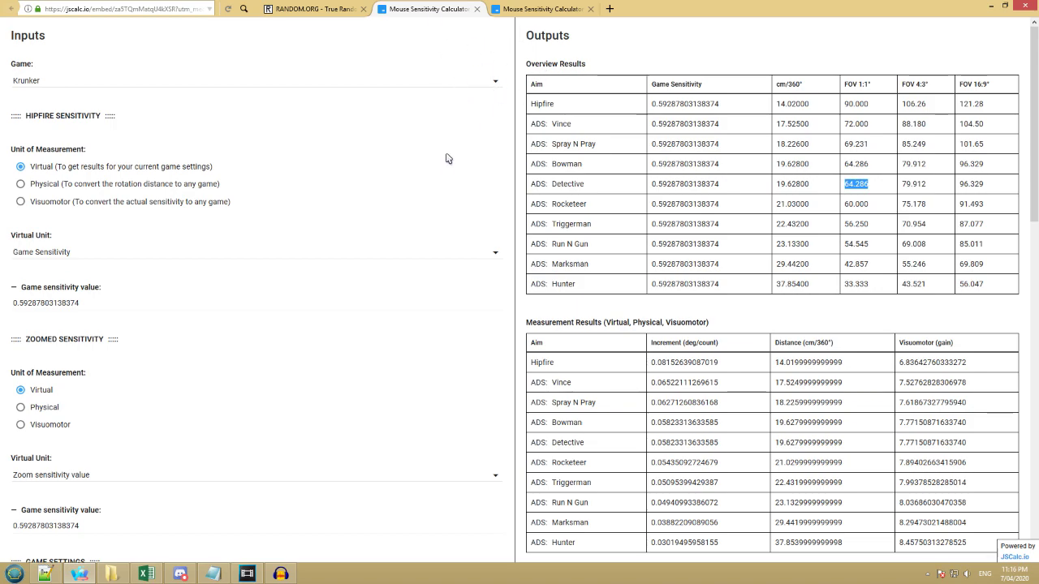
click(548, 8)
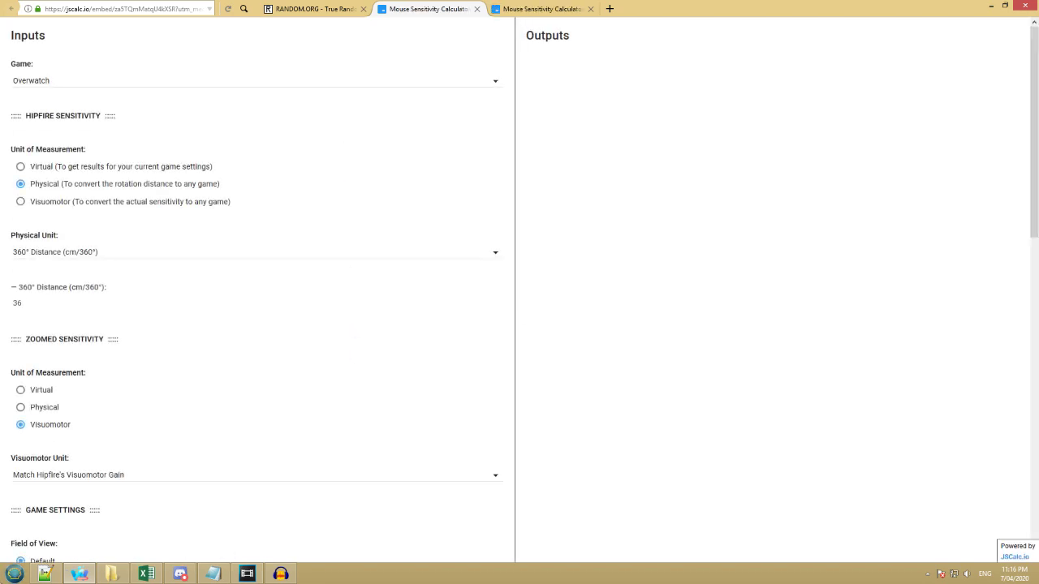
key(super)
key(Escape)
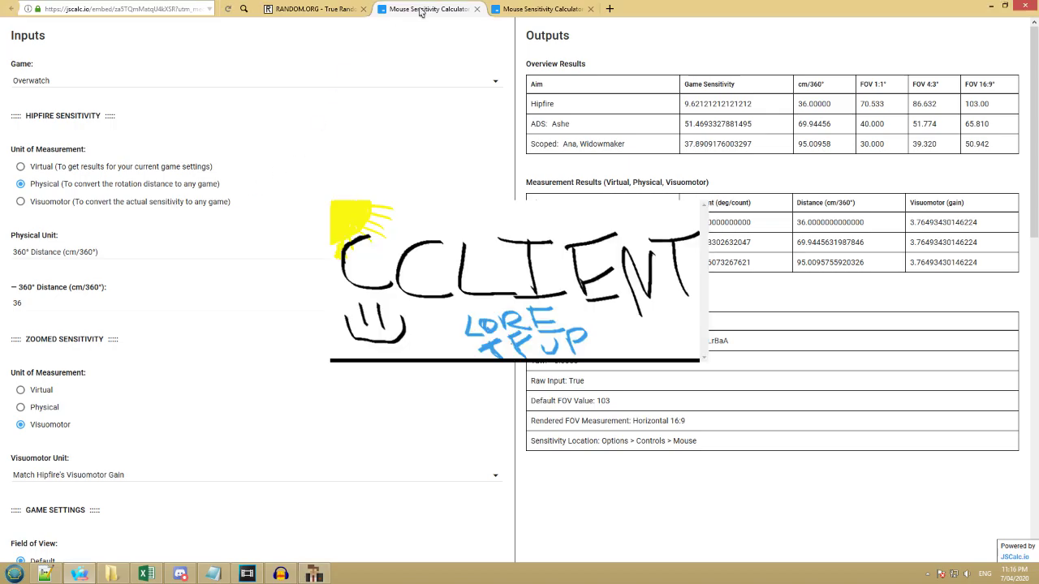
Set the calculator's game to Krunker and both the hipfire and zoomed units of measurement to Virtual.
click(236, 85)
scroll(121, 130, up, 3)
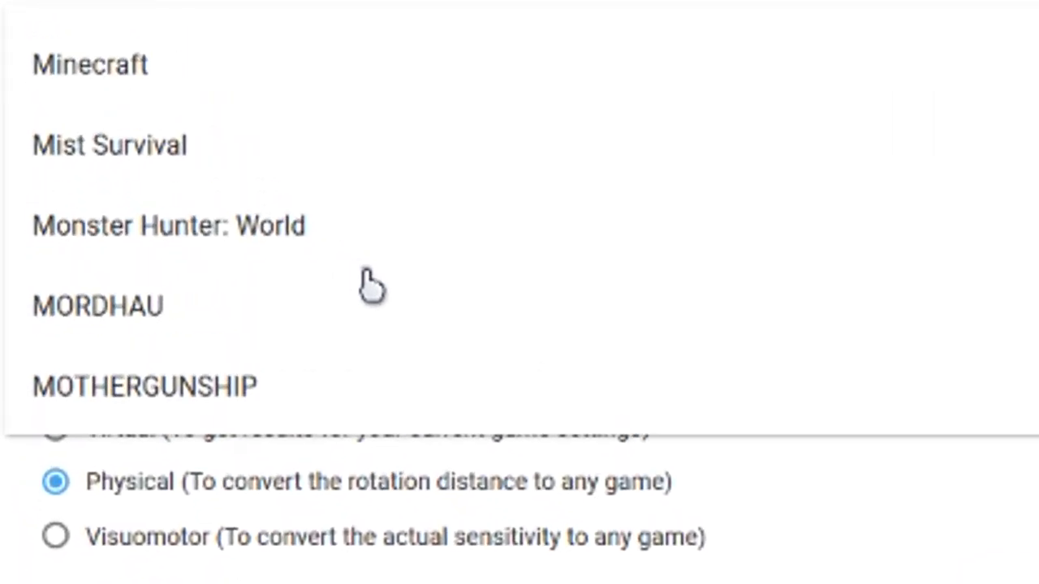
scroll(369, 285, up, 10)
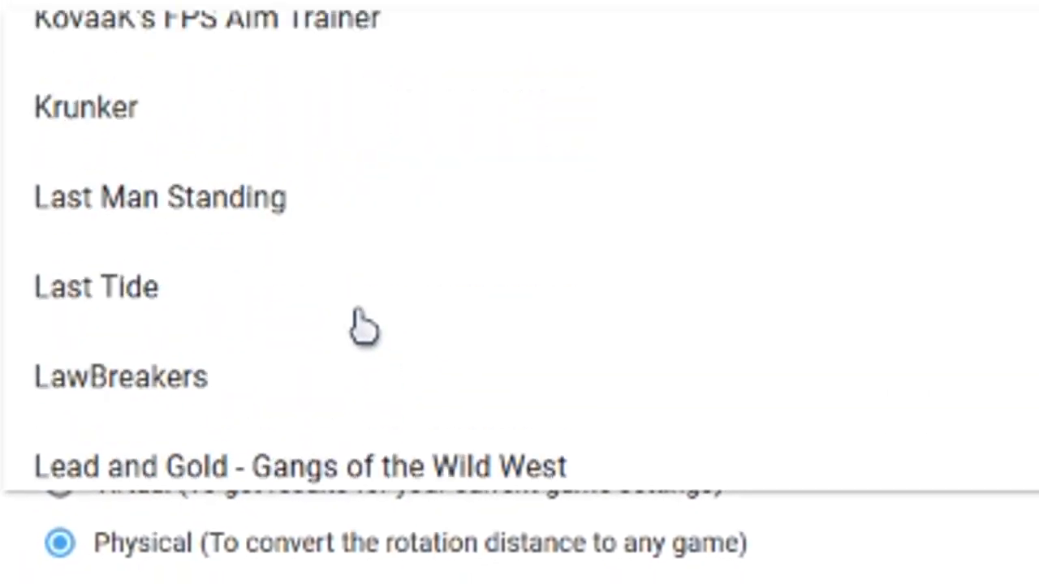
scroll(309, 341, up, 3)
click(195, 375)
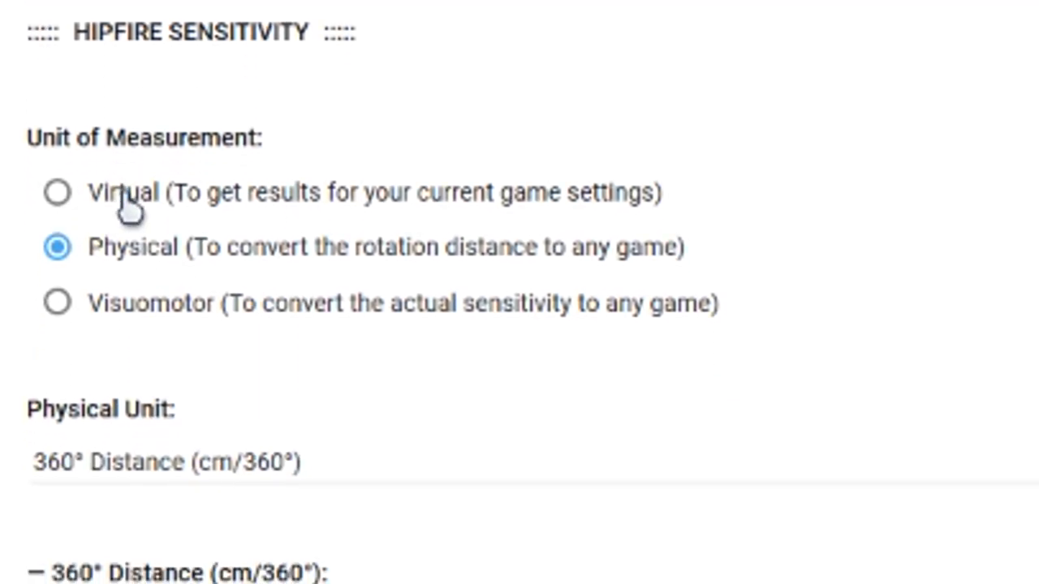
scroll(260, 560, down, 6)
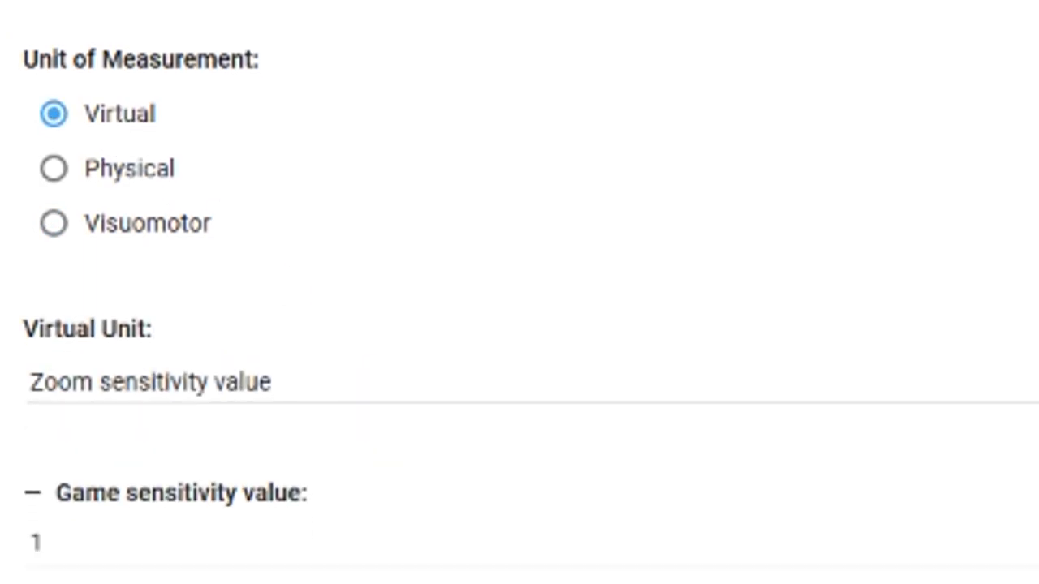
Open the Windows Mouse Properties dialog and place it beside the calculator's pointer speed setting.
scroll(301, 506, down, 5)
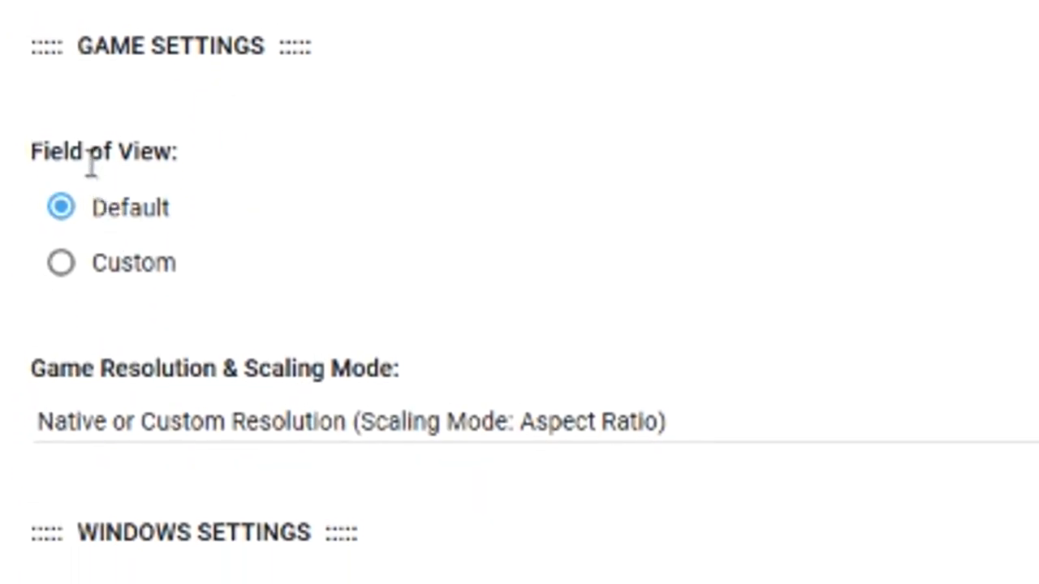
scroll(235, 429, down, 5)
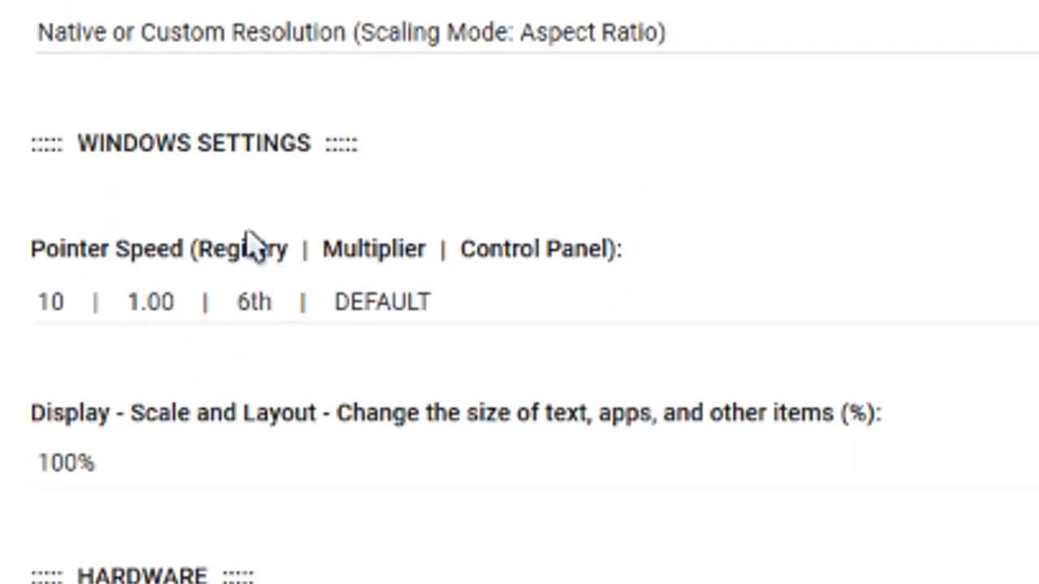
key(super)
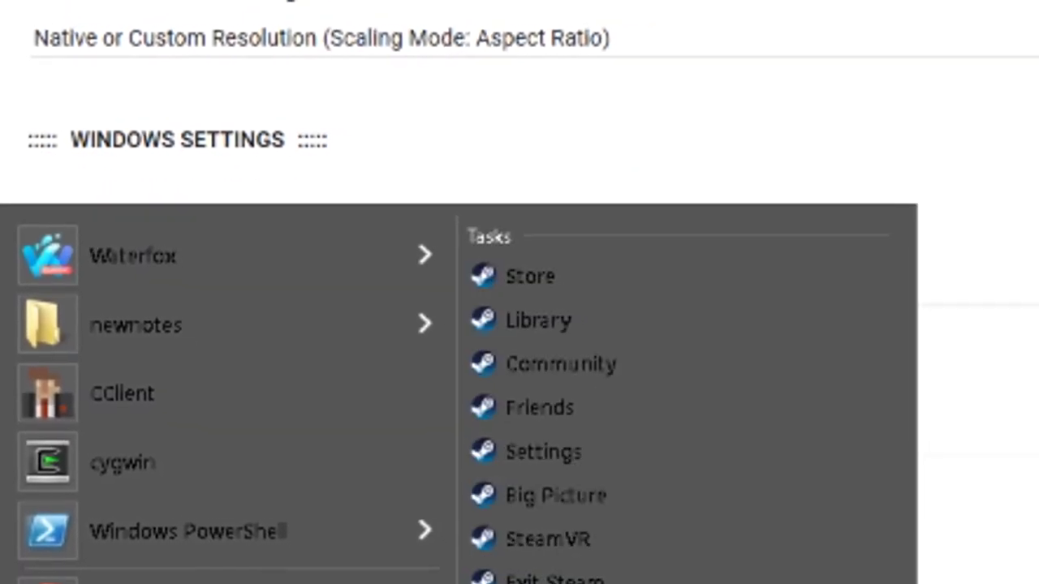
text(mouse)
key(Return)
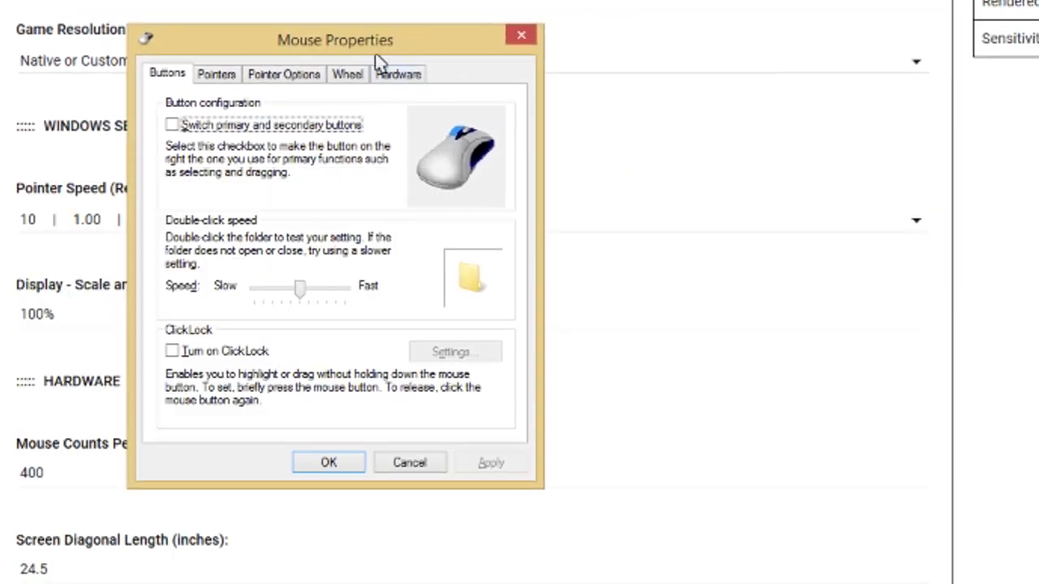
drag(429, 44, 497, 61)
drag(412, 69, 807, 201)
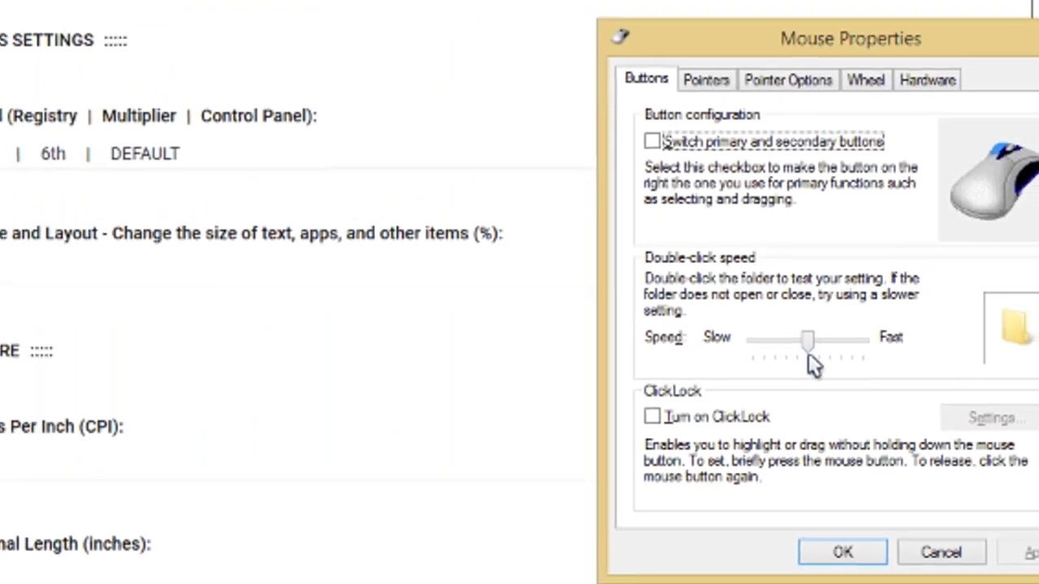
Try pointer speed 08 | 6/8 | 5th in the calculator, restore 10 | 1.00 | 6th | DEFAULT, and close Mouse Properties.
click(309, 189)
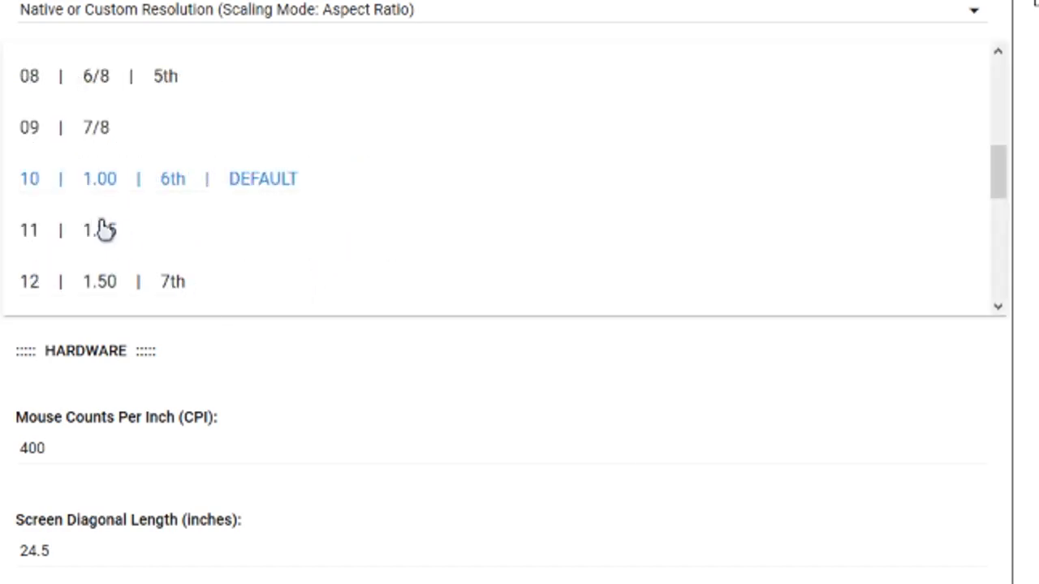
key(Return)
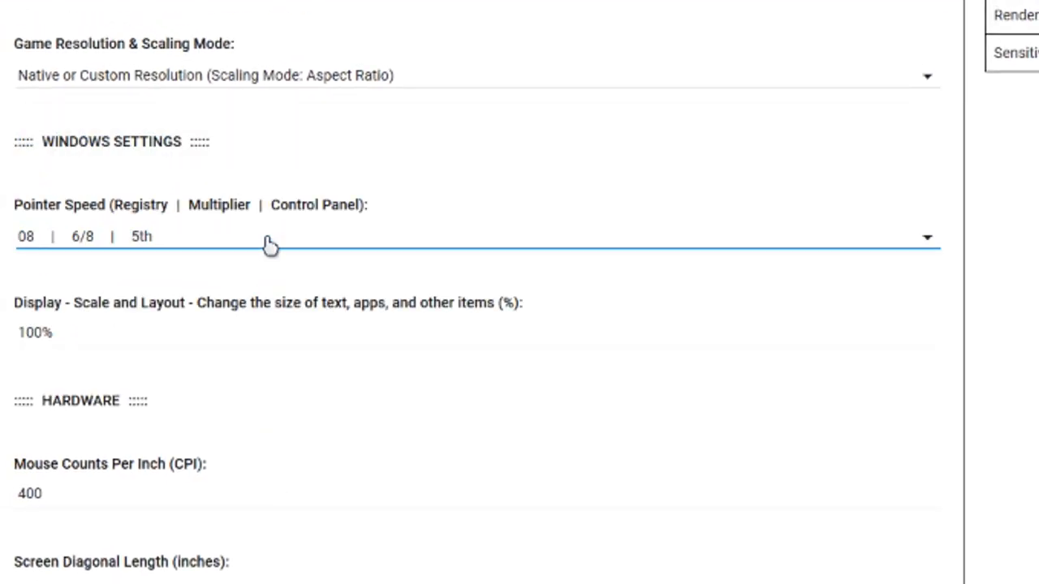
click(270, 245)
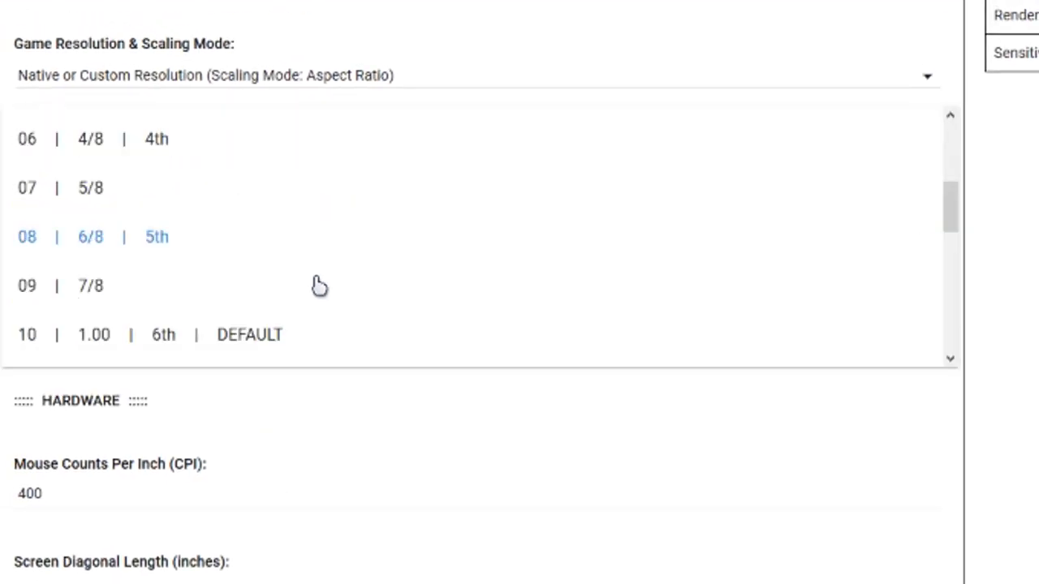
click(238, 336)
key(alt+Tab)
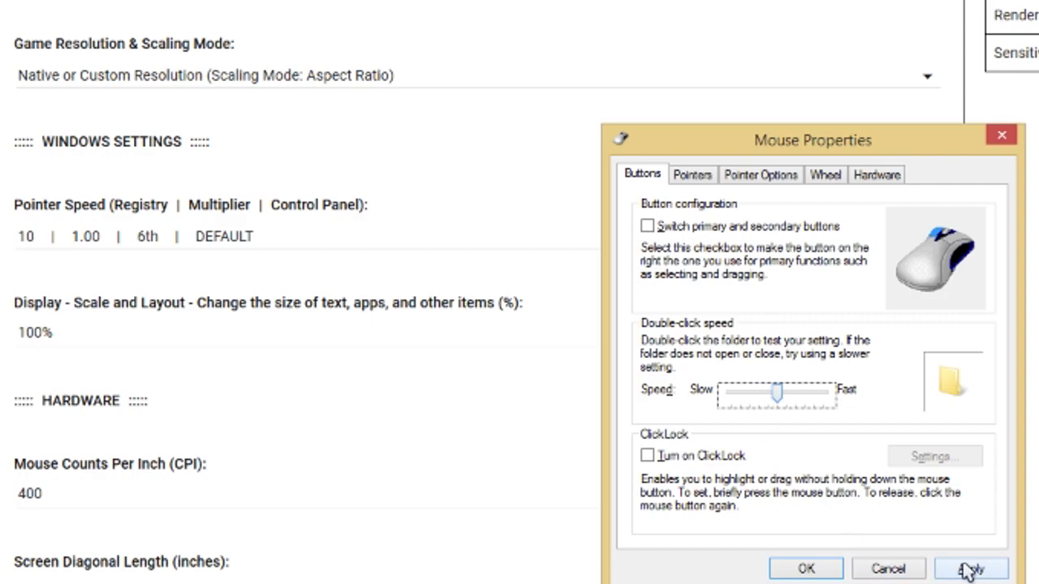
click(808, 569)
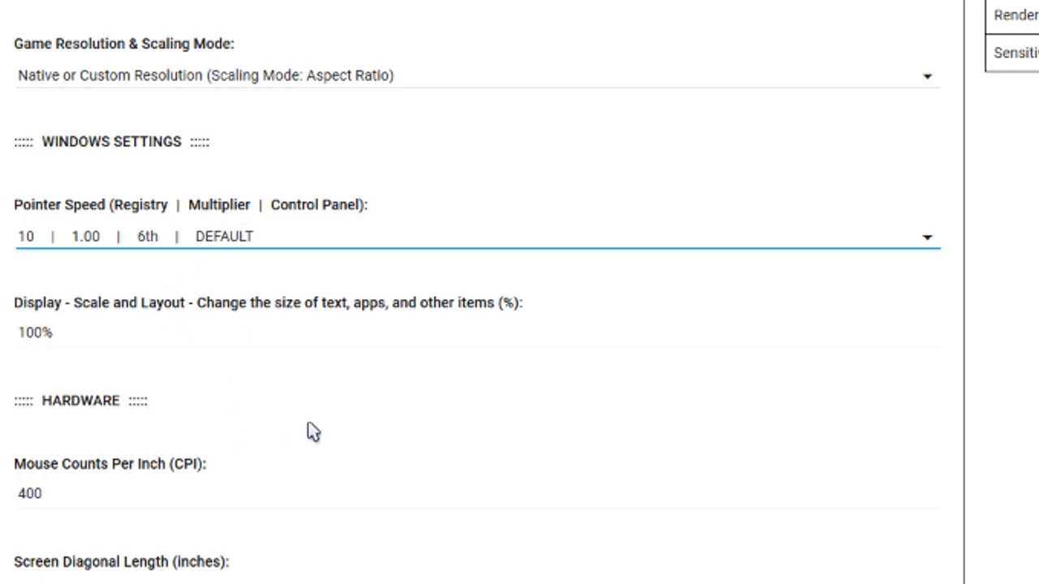
Set Mouse Counts Per Inch (CPI) to 800, trying 1600 before returning to 800.
double_click(99, 495)
text(800)
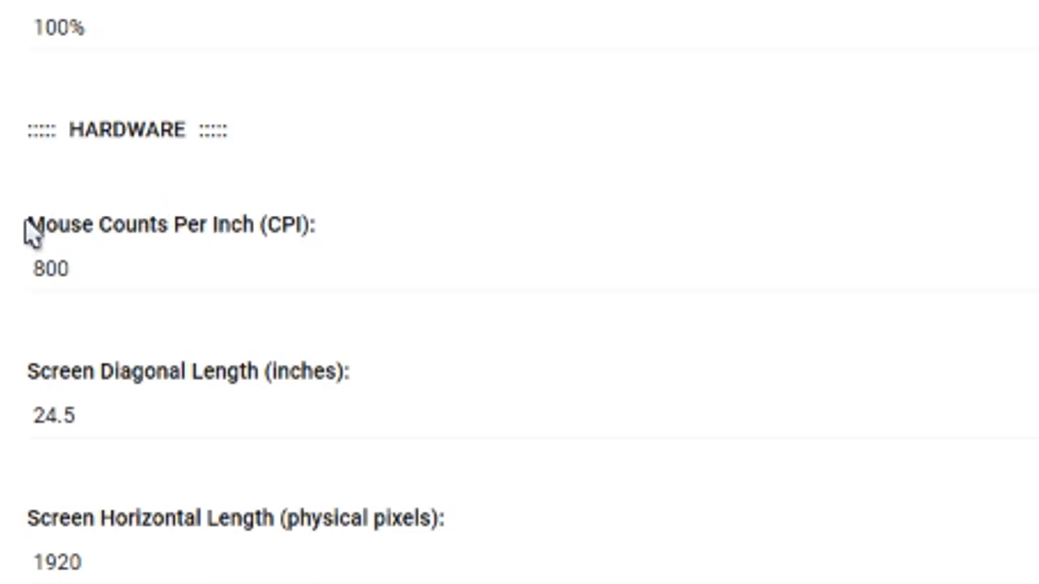
click(287, 213)
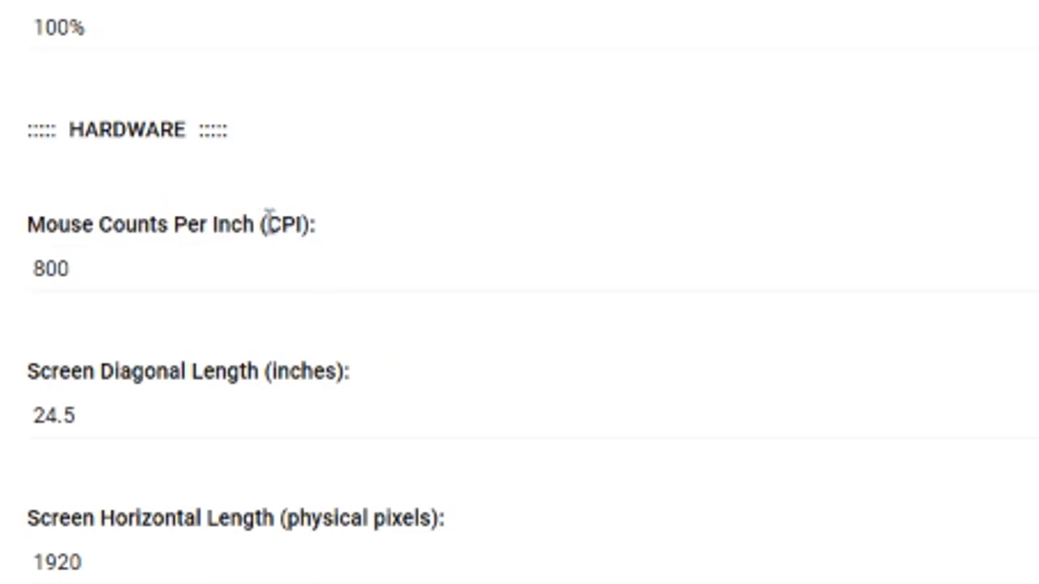
drag(268, 218, 317, 219)
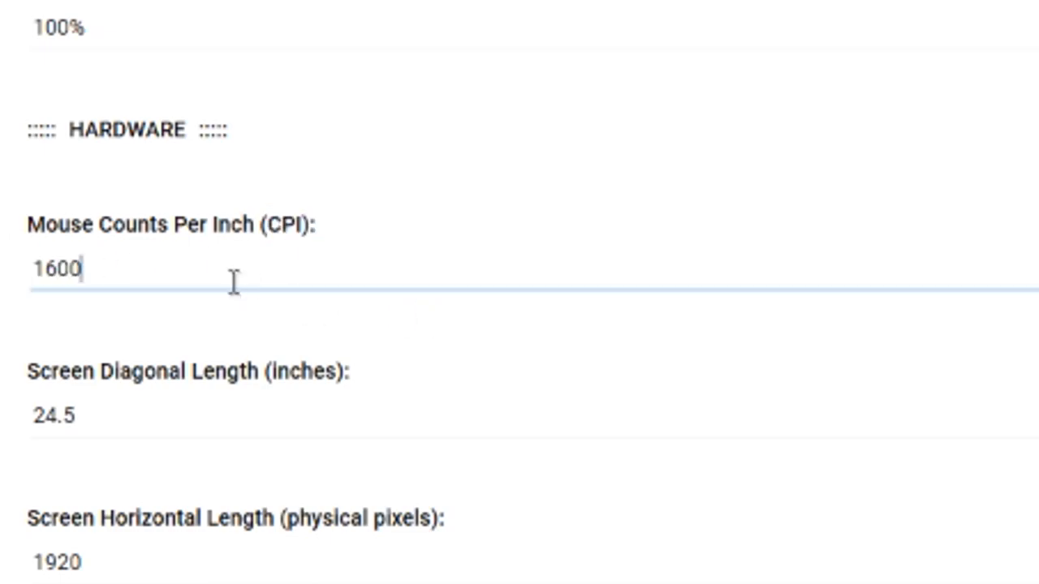
drag(234, 283, 8, 234)
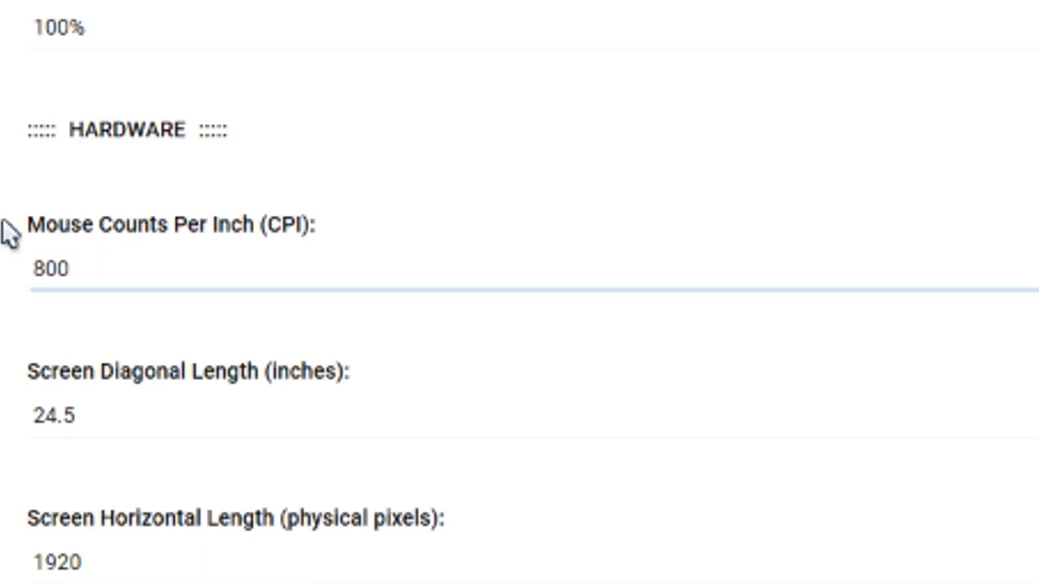
Switch to the Krunker client and open its settings at the gameplay X, Y and aim sensitivity values.
scroll(477, 465, down, 6)
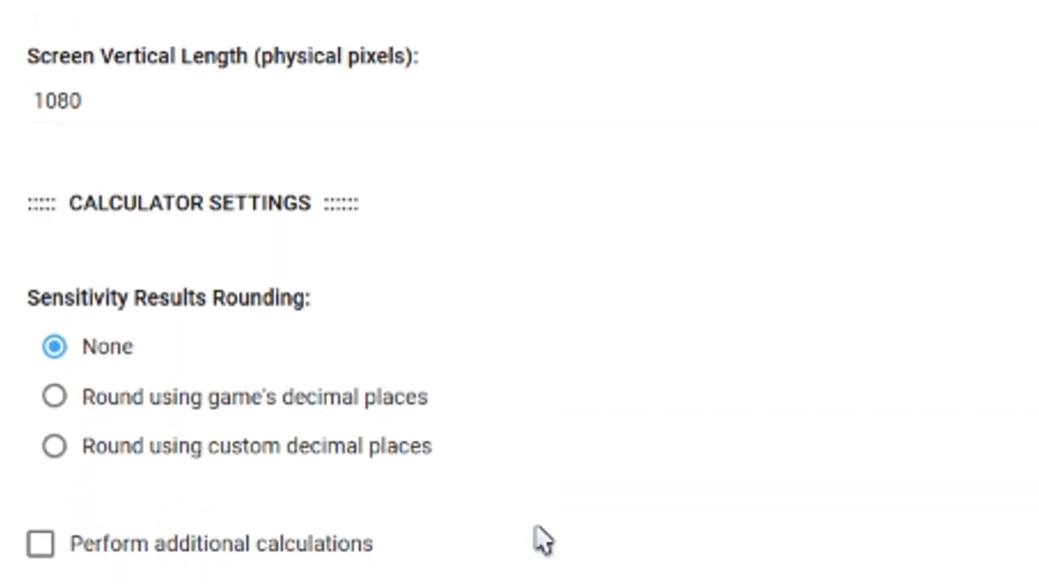
scroll(540, 540, up, 1)
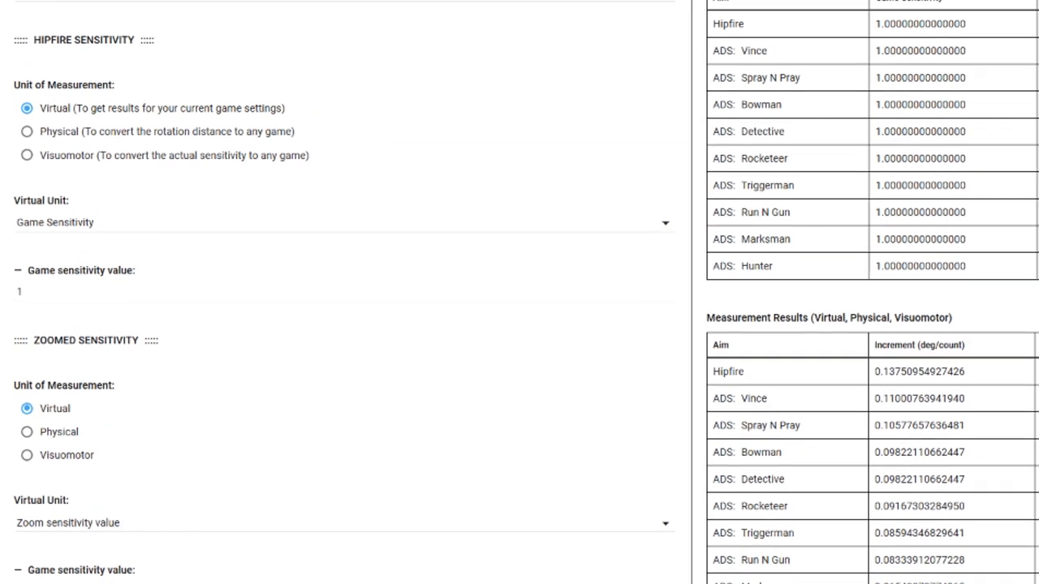
key(alt+Tab)
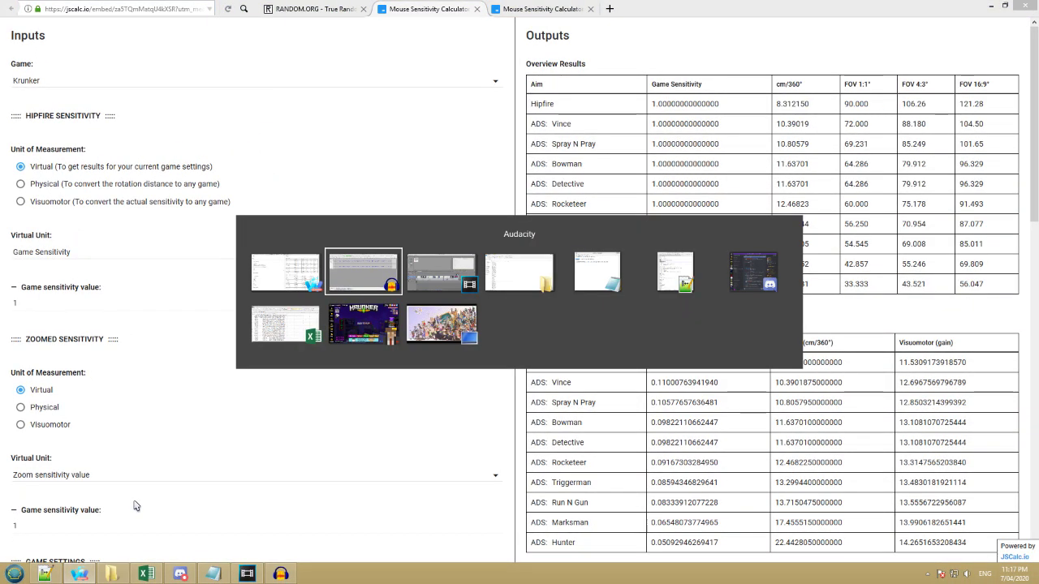
key(Tab)
key(Tab)
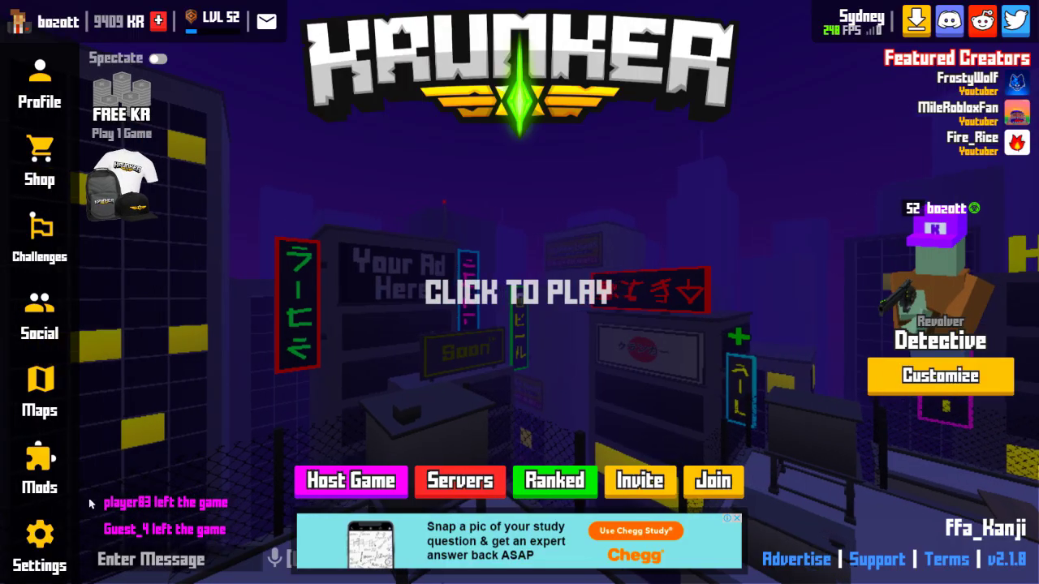
click(39, 552)
drag(745, 149, 747, 263)
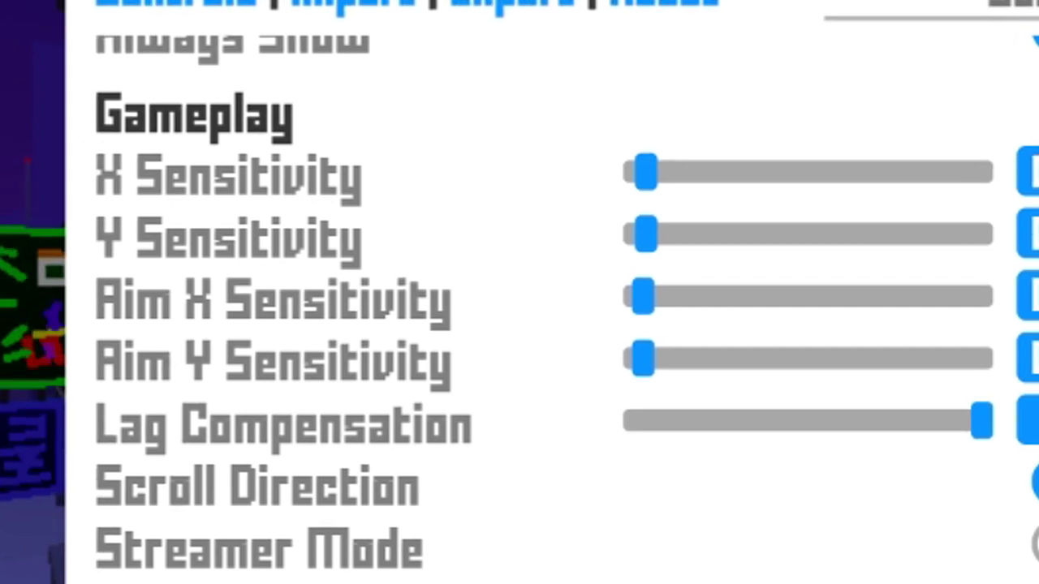
Return to the calculator and set the hipfire game sensitivity value to 0.59287803138374.
key(alt+Tab)
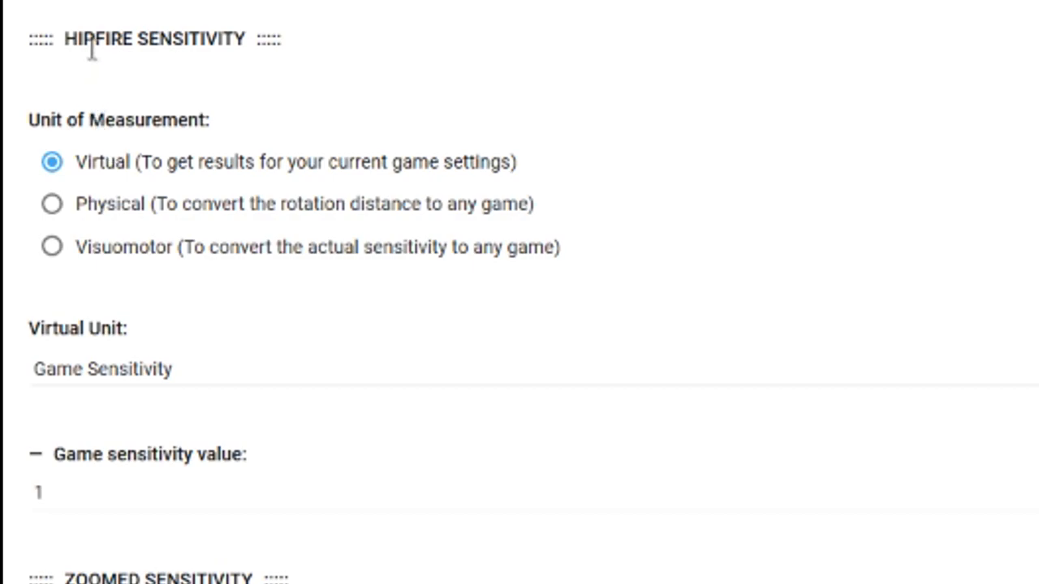
click(162, 493)
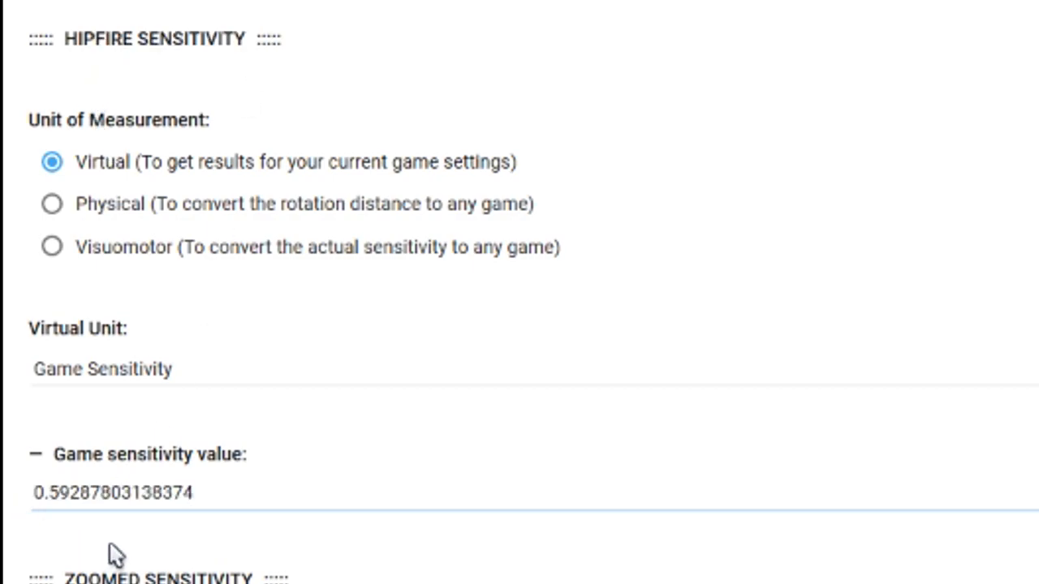
scroll(195, 568, down, 5)
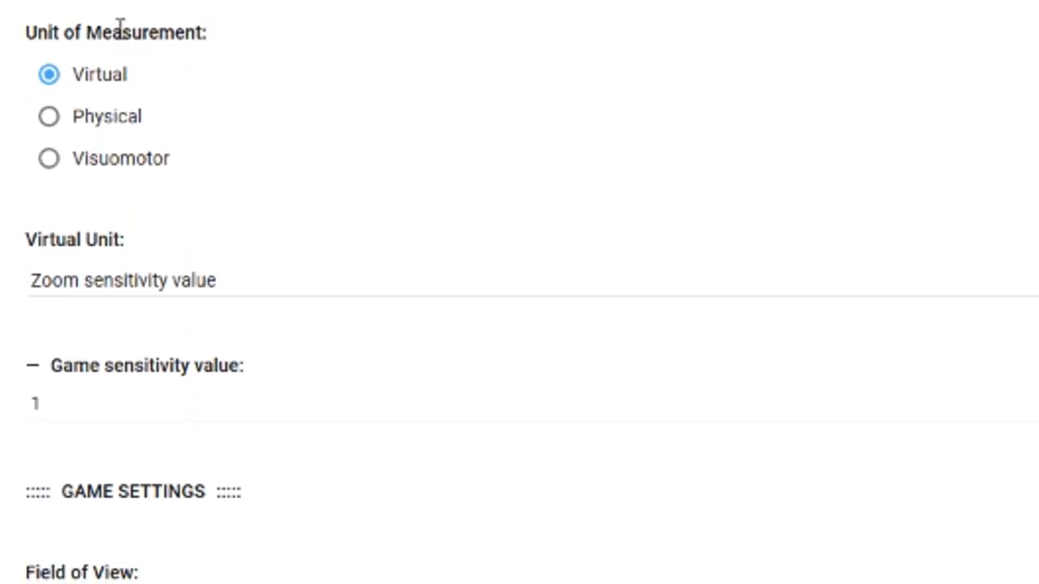
scroll(85, 309, up, 1)
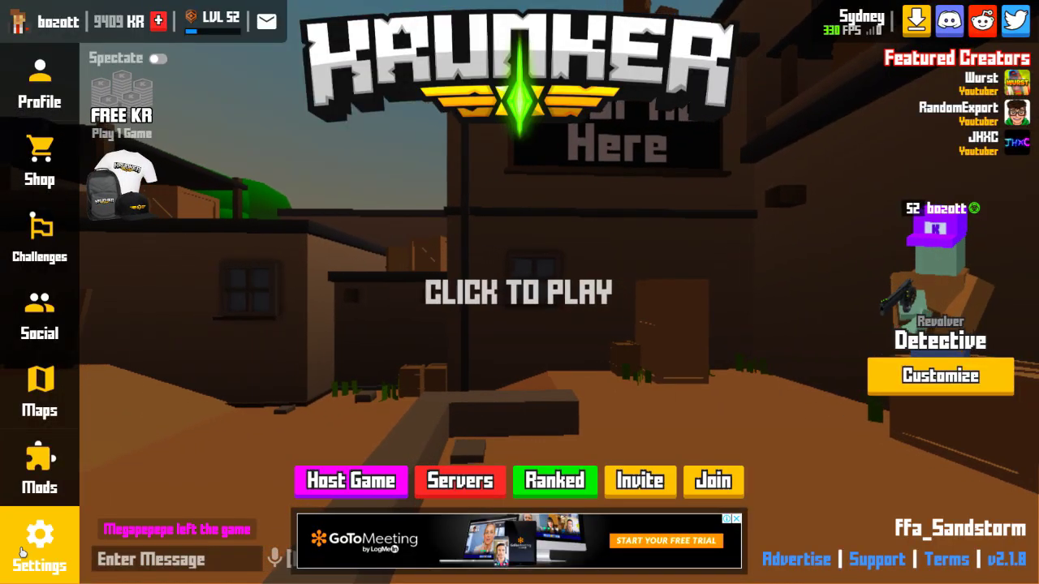
Search the Krunker settings for "Fov" and "fiel" to find Field of View, and check it against the calculator's custom Fov degrees.
click(39, 551)
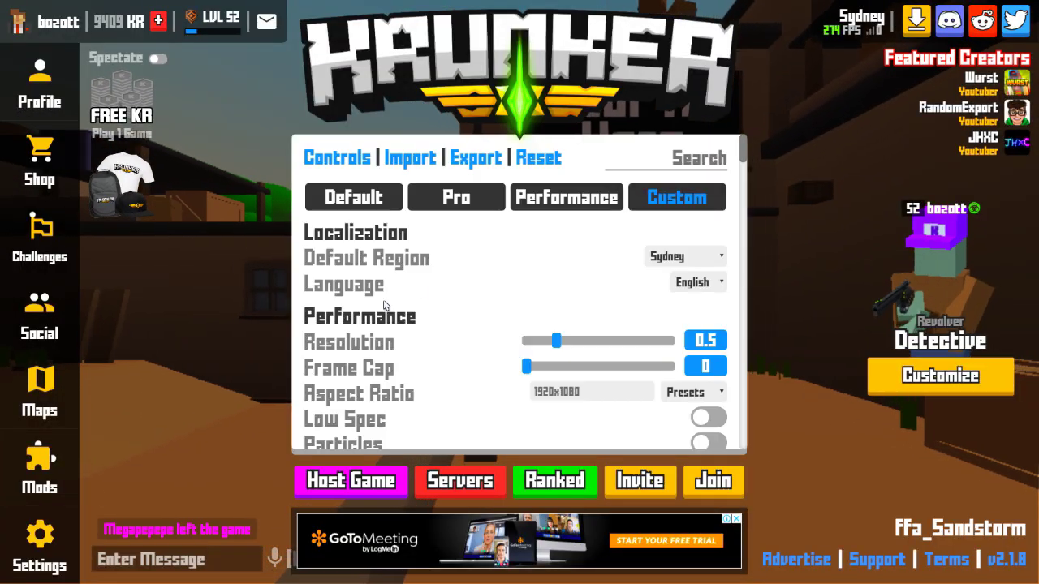
click(687, 168)
text(Fov)
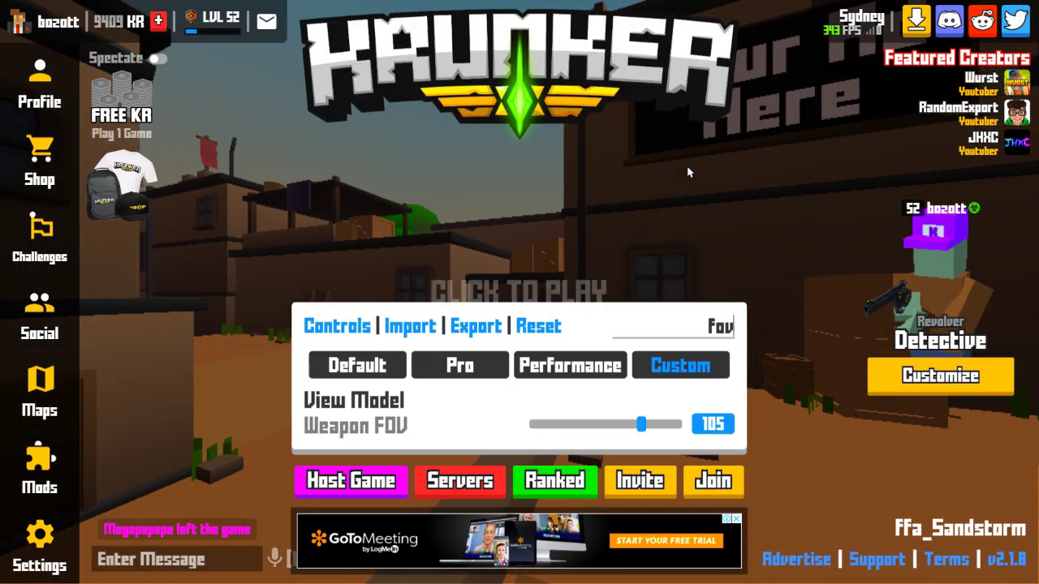
key(BackSpace)
key(BackSpace)
text(iel)
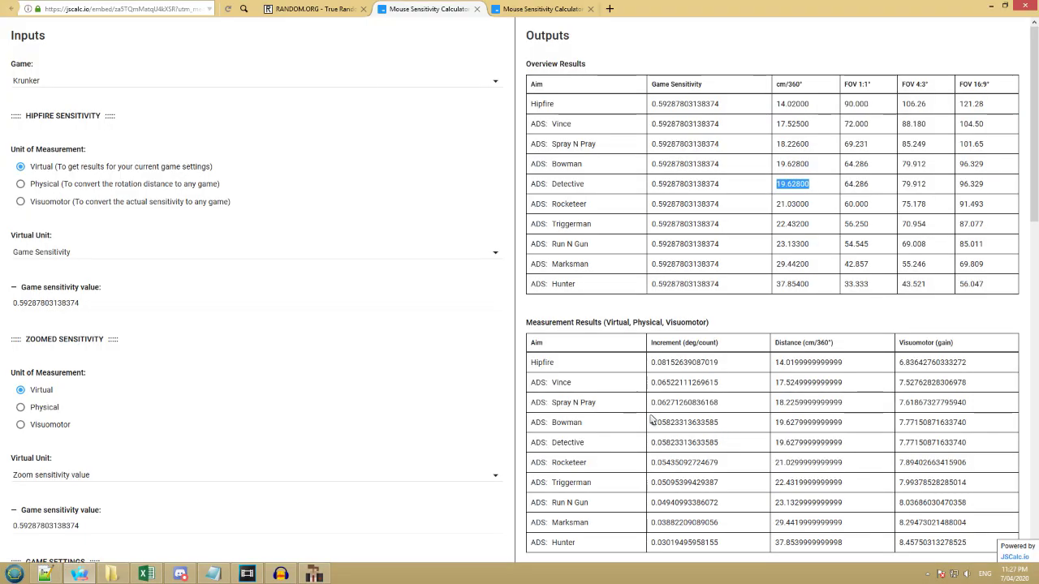
scroll(120, 370, down, 4)
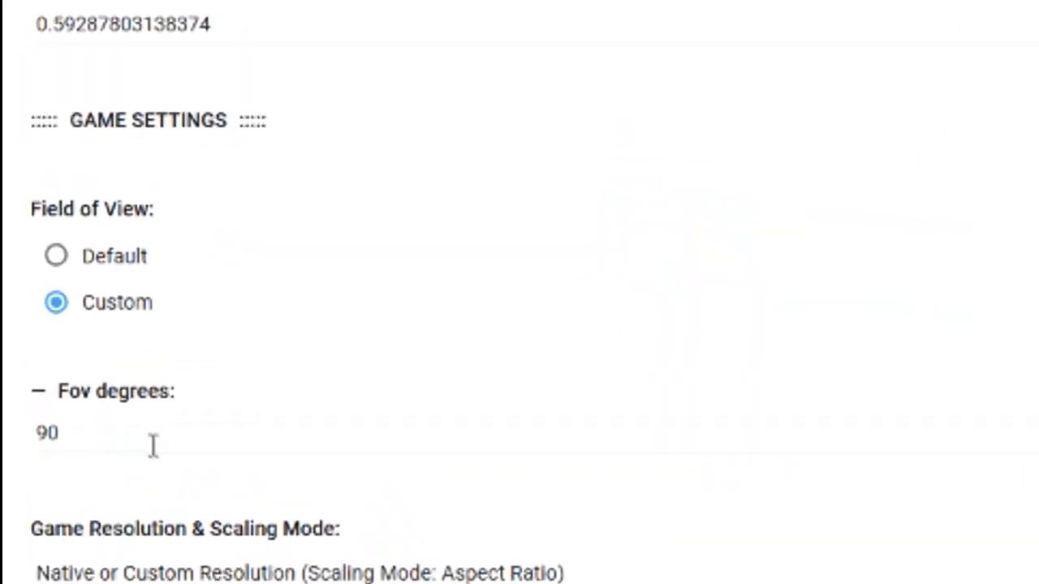
double_click(153, 444)
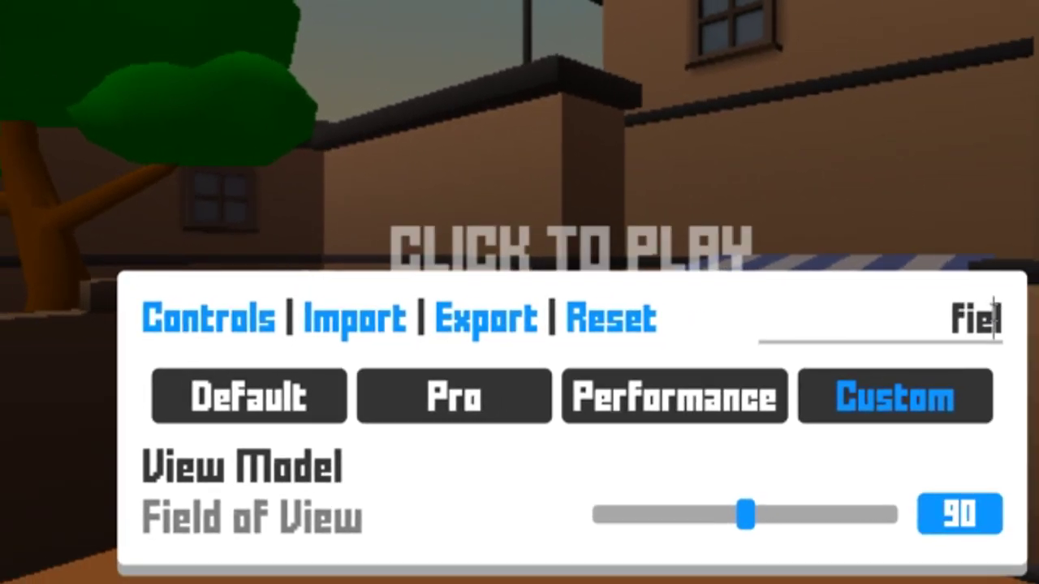
Switch to Krunker, clear the settings search, and look through the full list from the crosshair and gameplay settings to audio.
drag(993, 321, 936, 315)
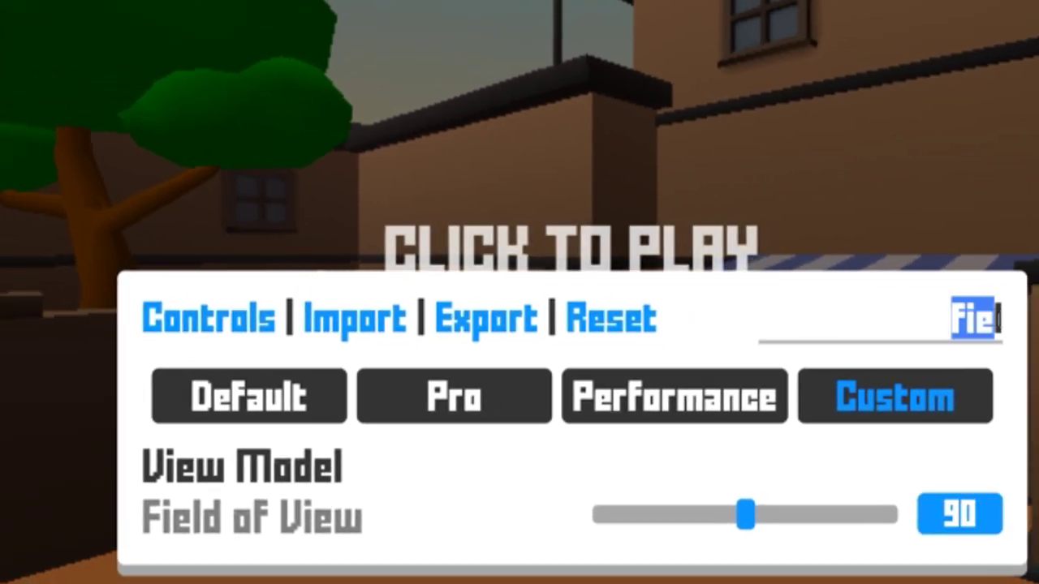
click(1020, 320)
drag(1000, 318, 927, 313)
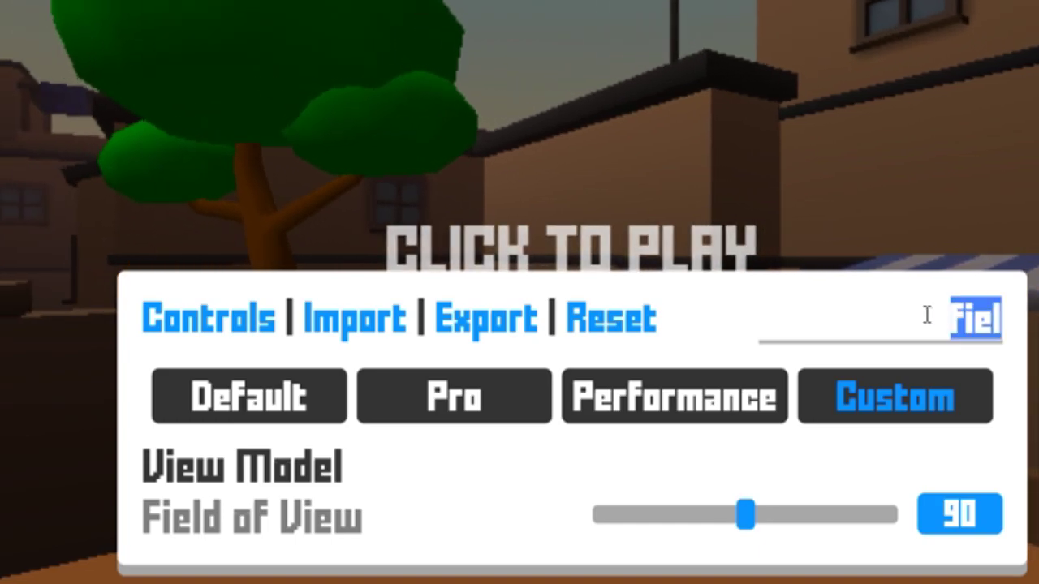
key(BackSpace)
scroll(1013, 9, down, 10)
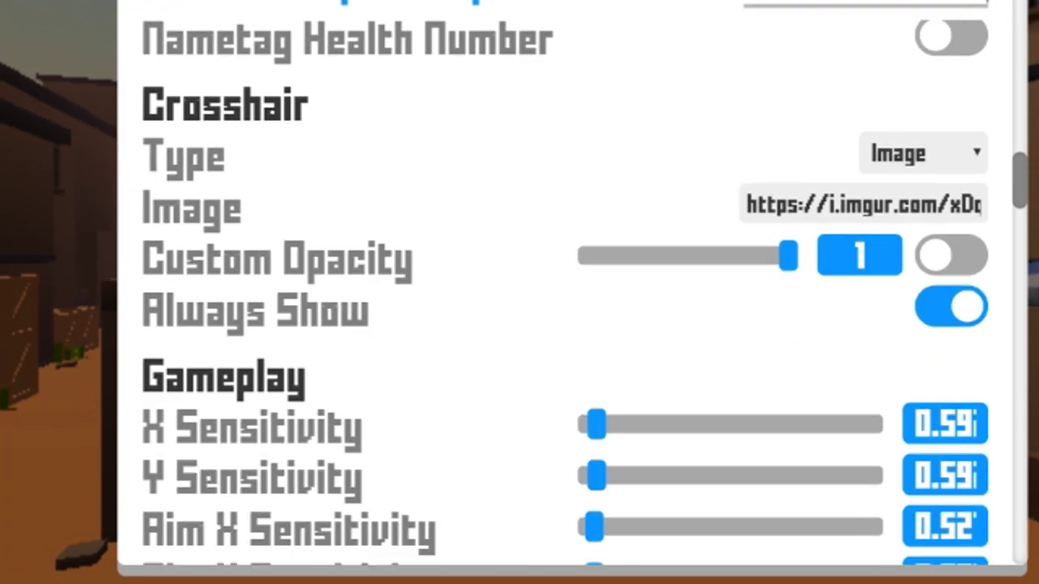
scroll(1012, 10, down, 5)
scroll(1032, 345, down, 10)
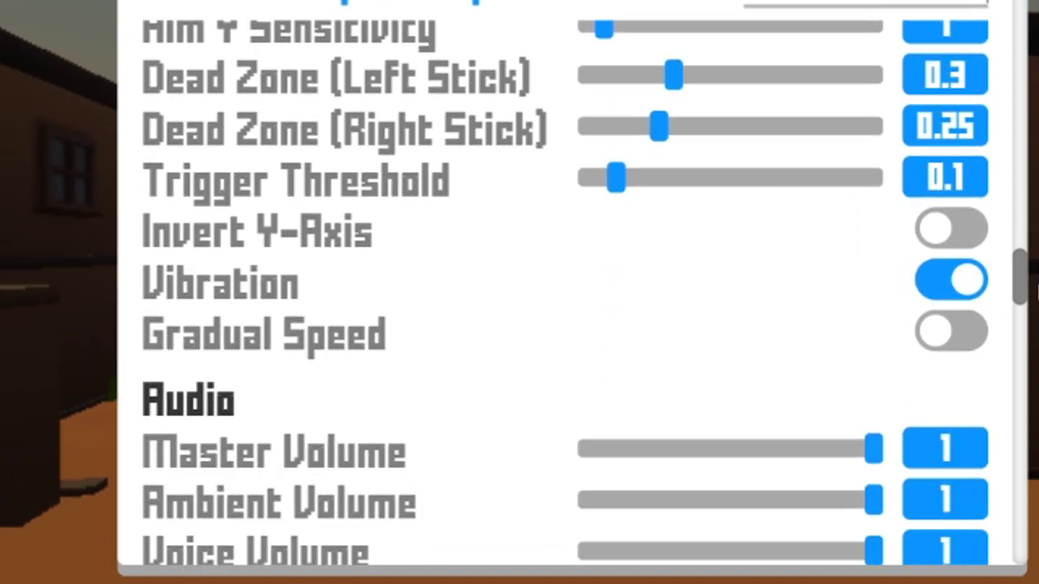
scroll(1032, 345, down, 2)
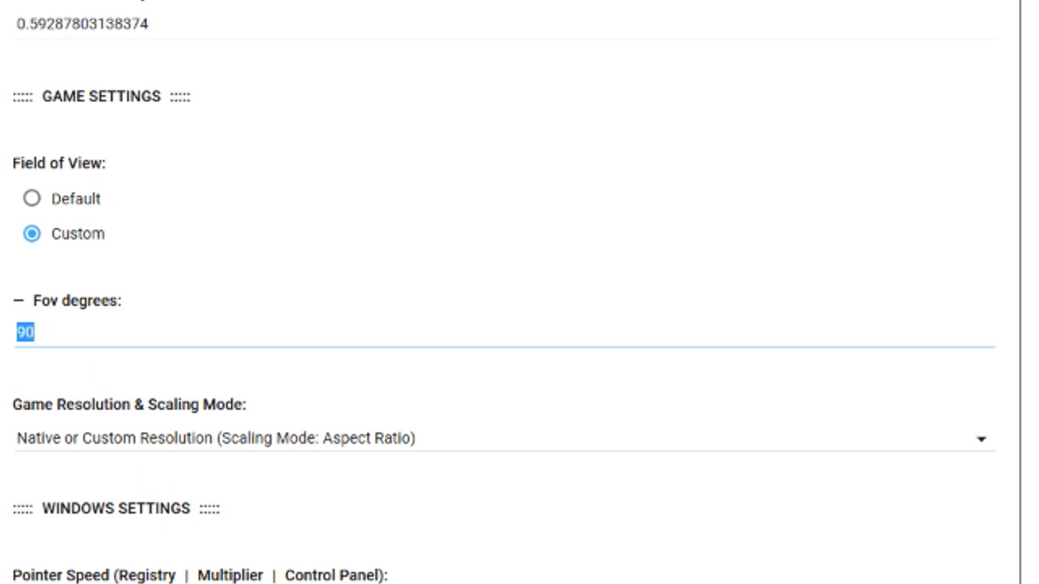
Return to the calculator and examine the Krunker Overview Results table, highlighting its column headers and the ADS: Detective row.
scroll(413, 344, up, 5)
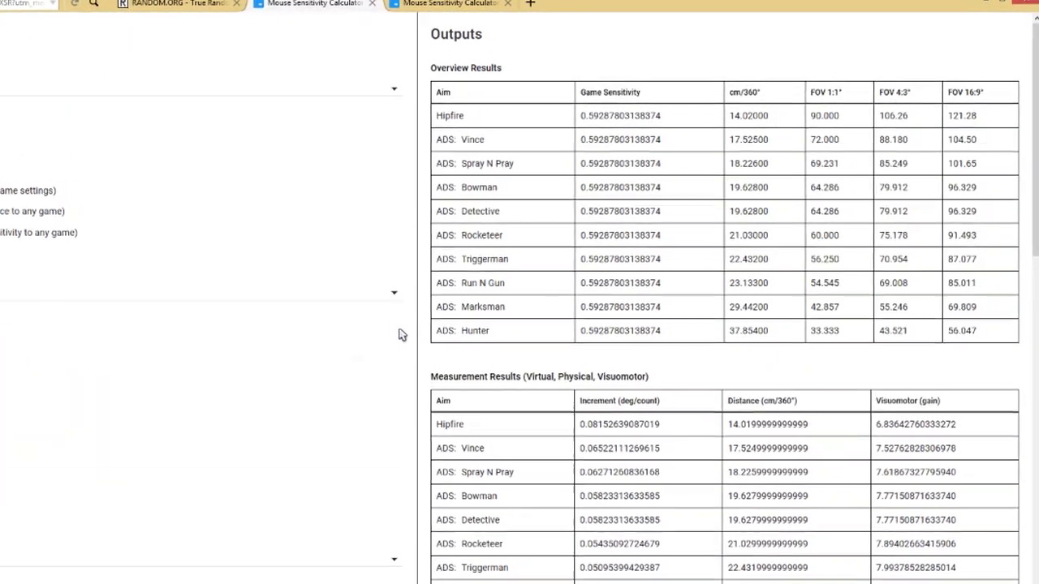
click(623, 90)
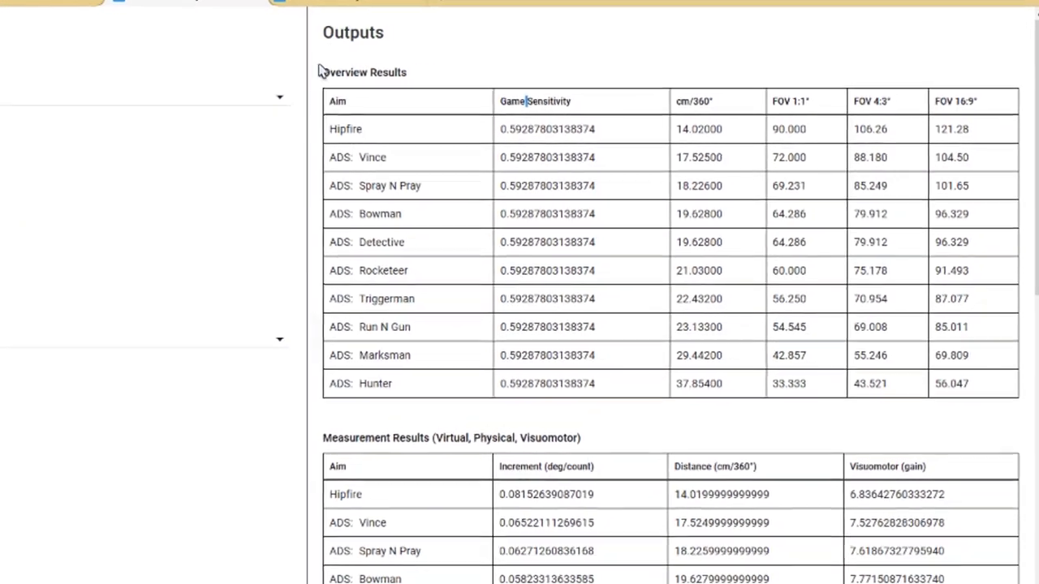
drag(357, 99, 847, 268)
click(814, 315)
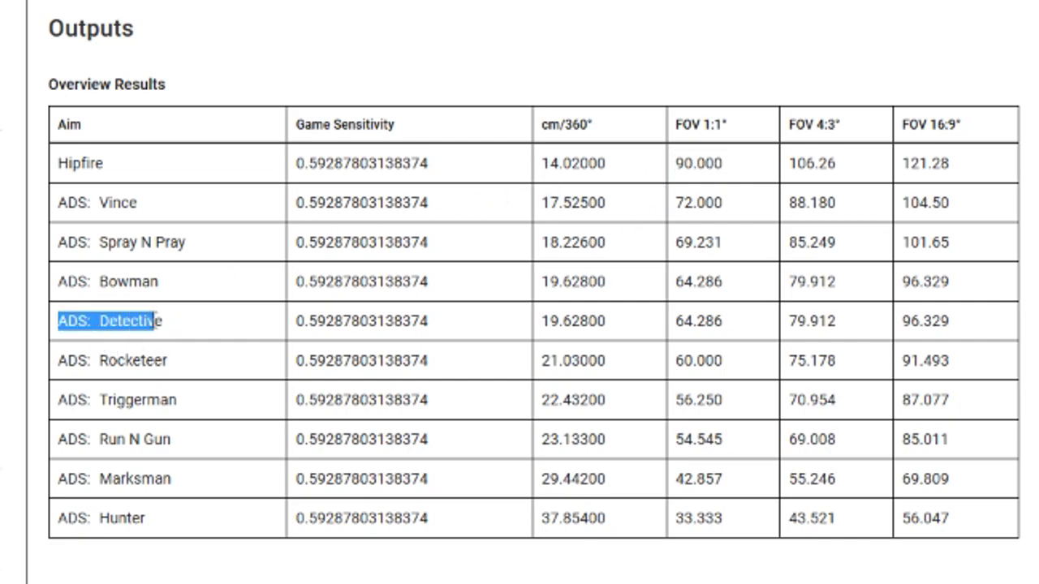
drag(155, 320, 170, 318)
Copy the ADS: Detective cm/360° value 19.62800 from the Overview Results into a blank Notepad document.
drag(633, 323, 542, 321)
key(ctrl+c)
drag(724, 321, 675, 321)
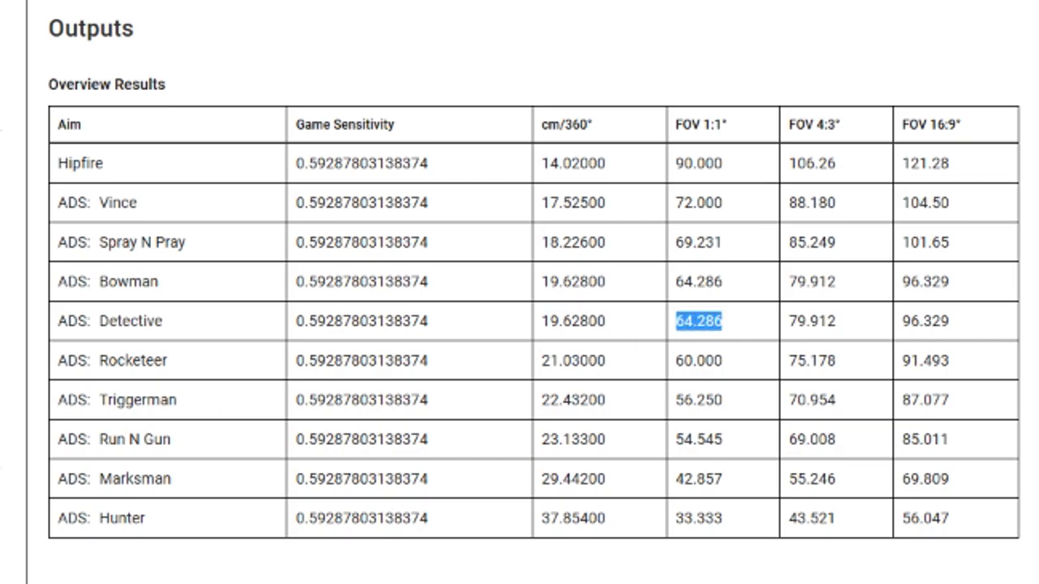
key(alt+Tab)
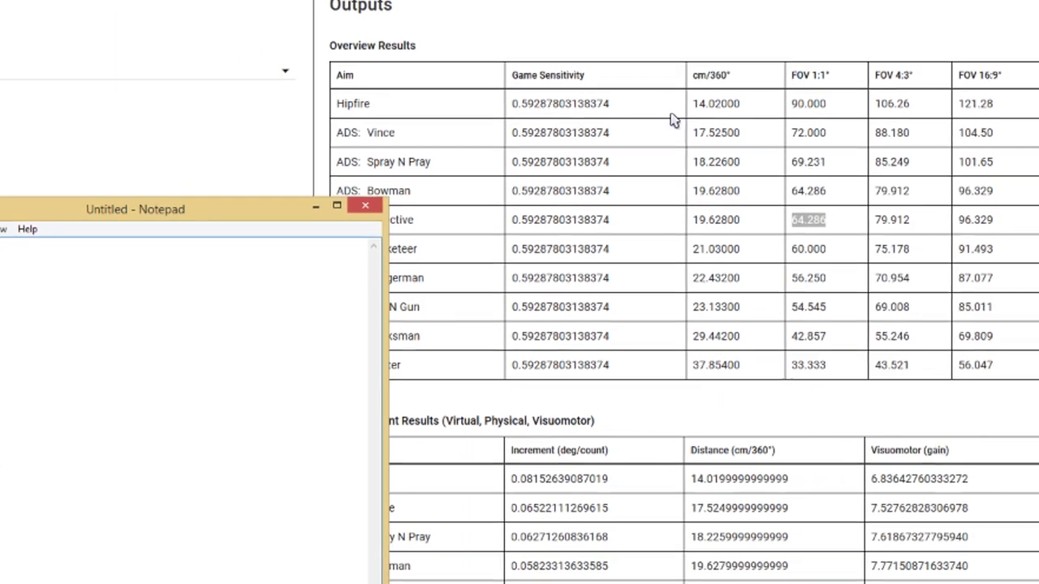
click(670, 202)
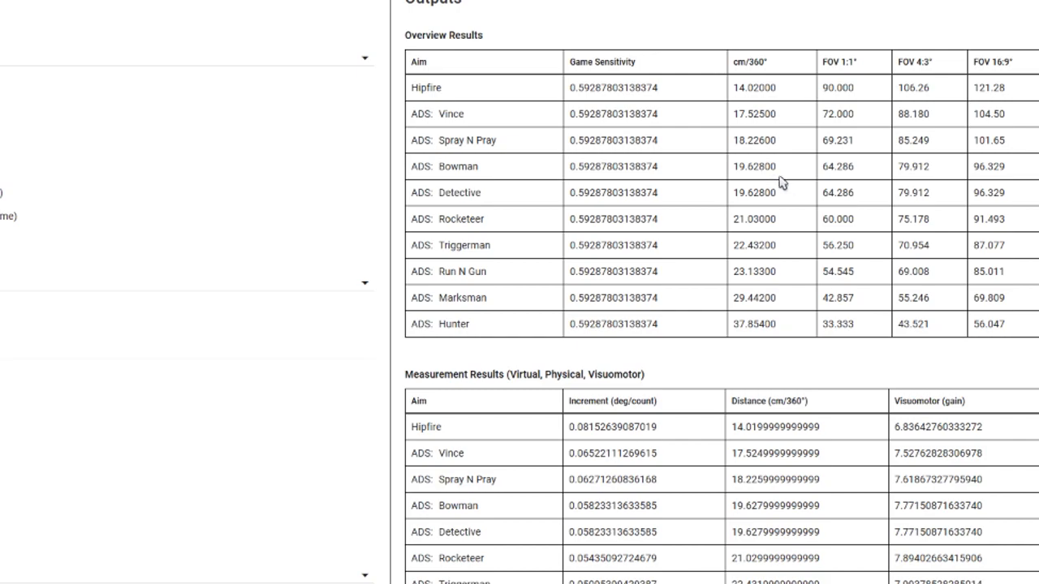
drag(456, 183, 525, 197)
click(719, 192)
drag(776, 192, 737, 193)
key(alt+Tab)
key(ctrl+v)
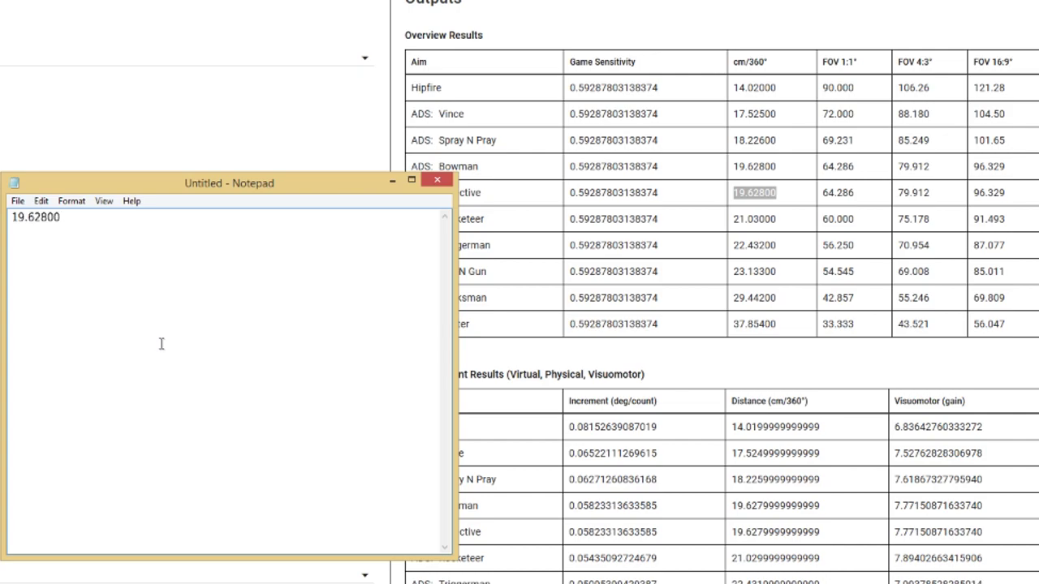
Copy the ADS: Detective FOV 1:1 value 64.286 two lines below in Notepad, and return to the results' FOV 1:1 column.
double_click(844, 192)
right_click(826, 191)
click(848, 205)
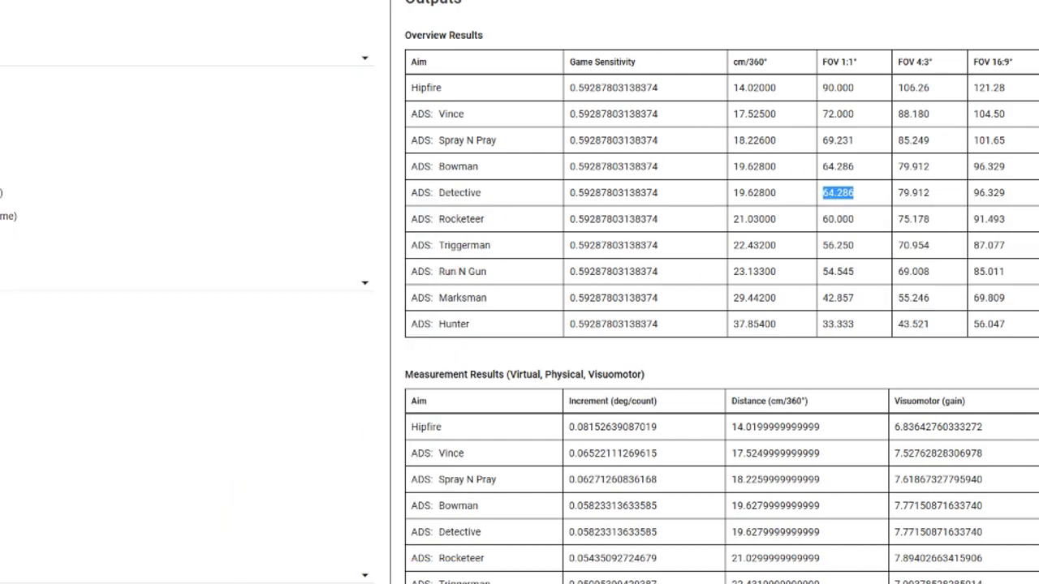
key(alt+Tab)
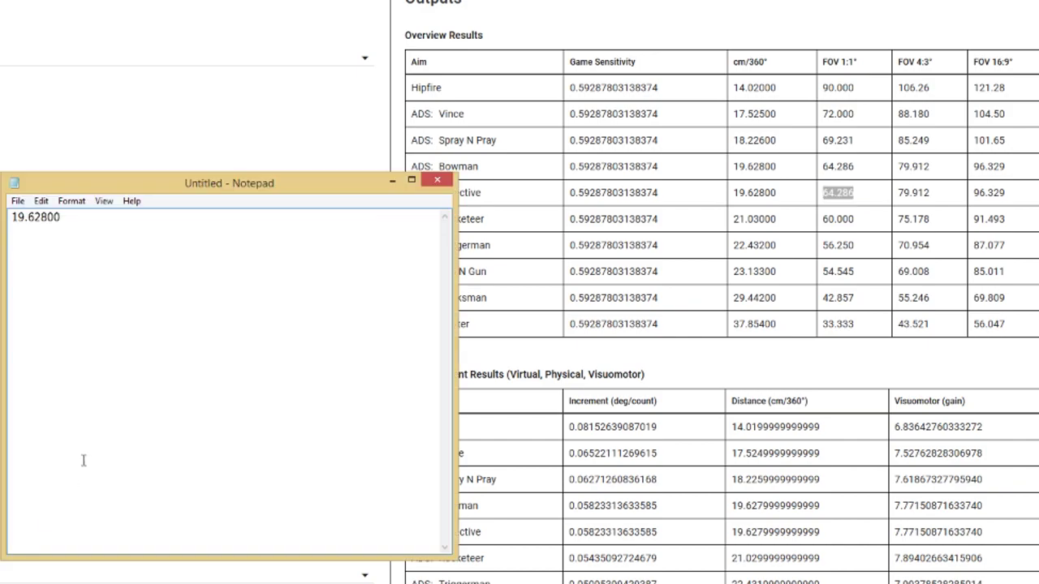
key(Return)
key(Return)
key(ctrl+v)
key(alt+Tab)
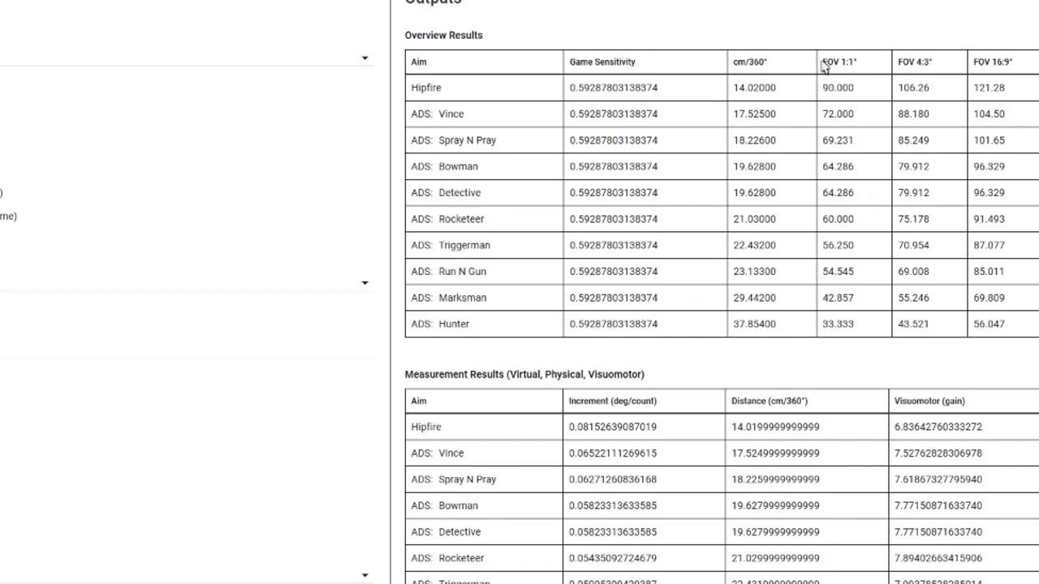
drag(821, 62, 861, 65)
click(835, 242)
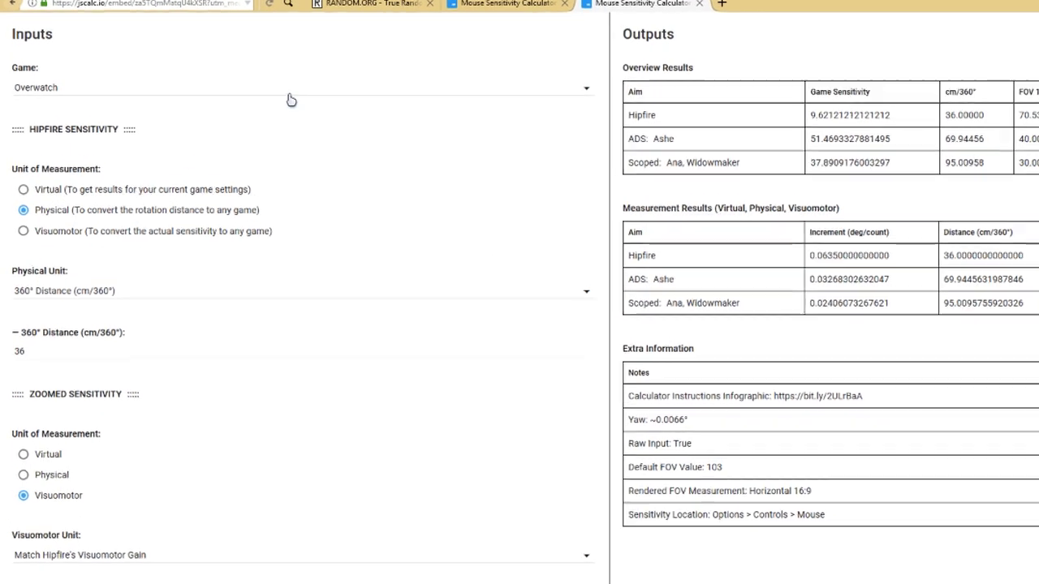
Set the game in the second calculator to Counter-Strike: Global Offensive.
click(276, 92)
scroll(235, 146, up, 10)
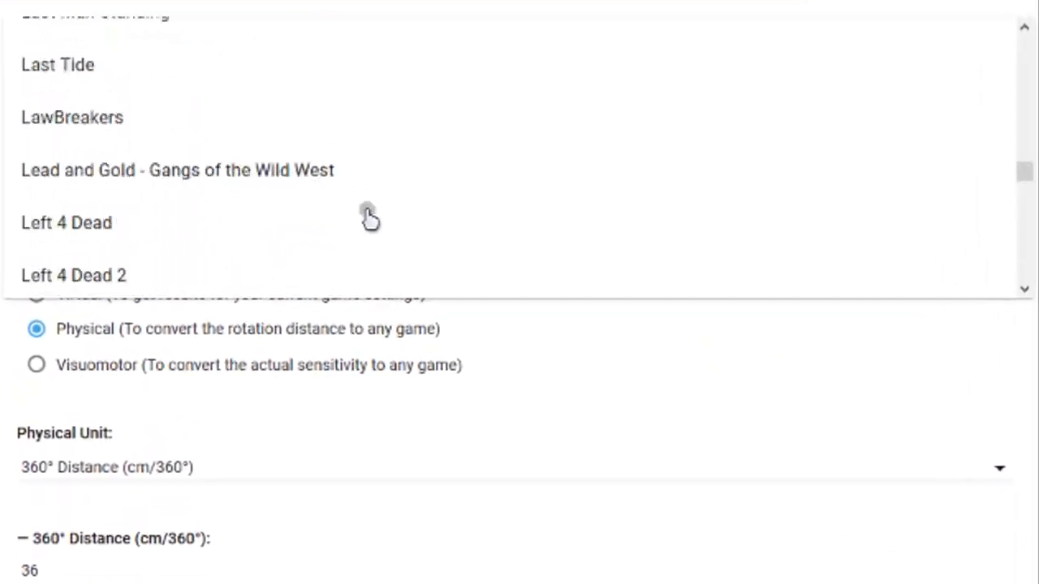
scroll(357, 219, up, 15)
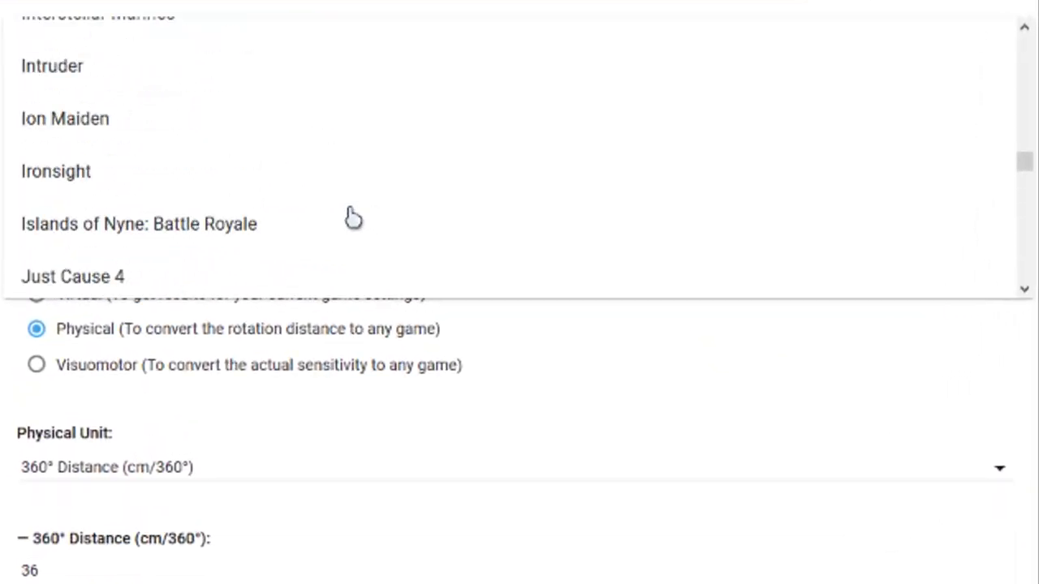
scroll(348, 221, up, 15)
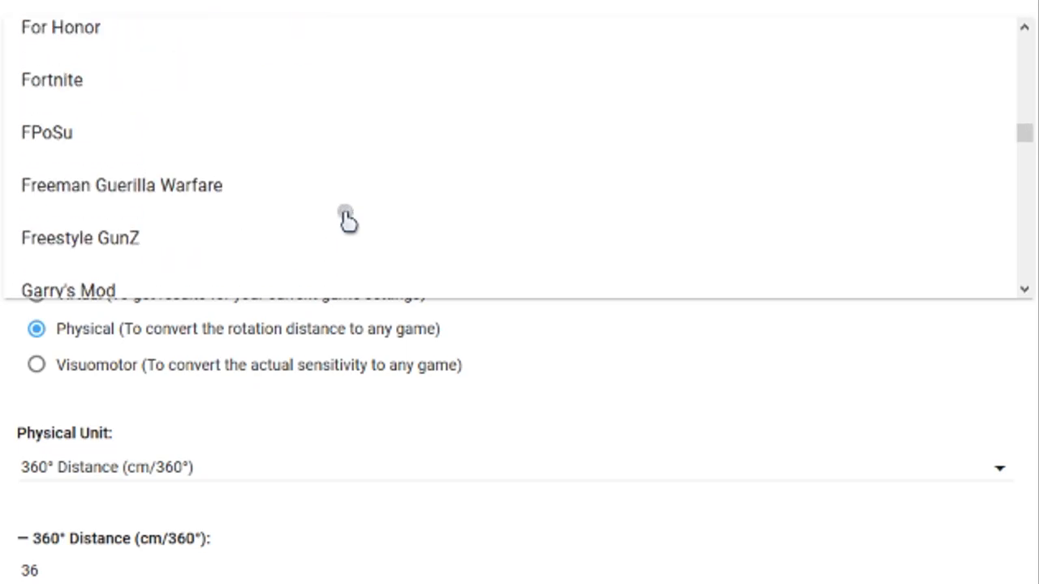
scroll(339, 233, up, 15)
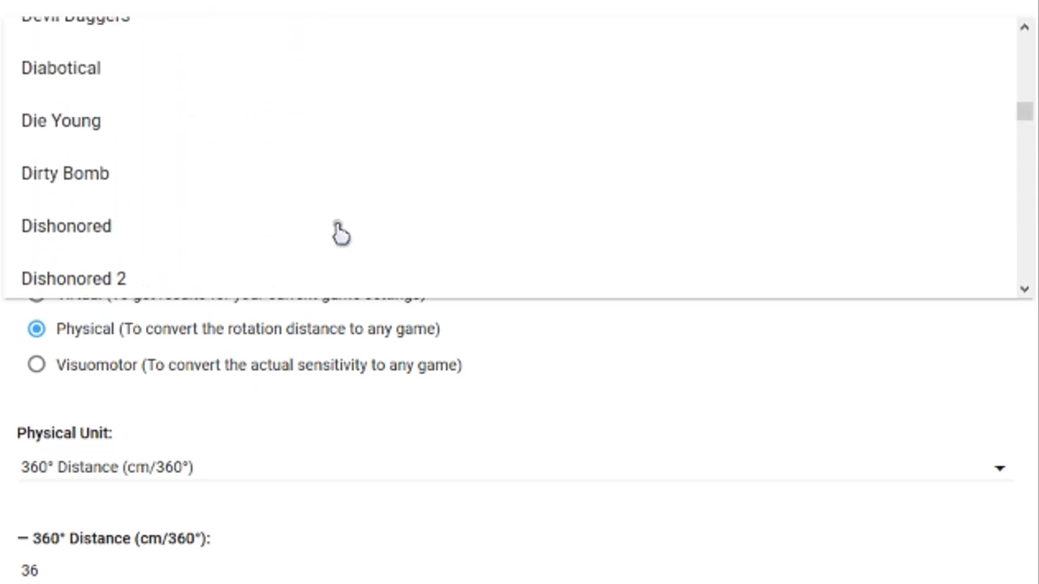
scroll(339, 231, up, 3)
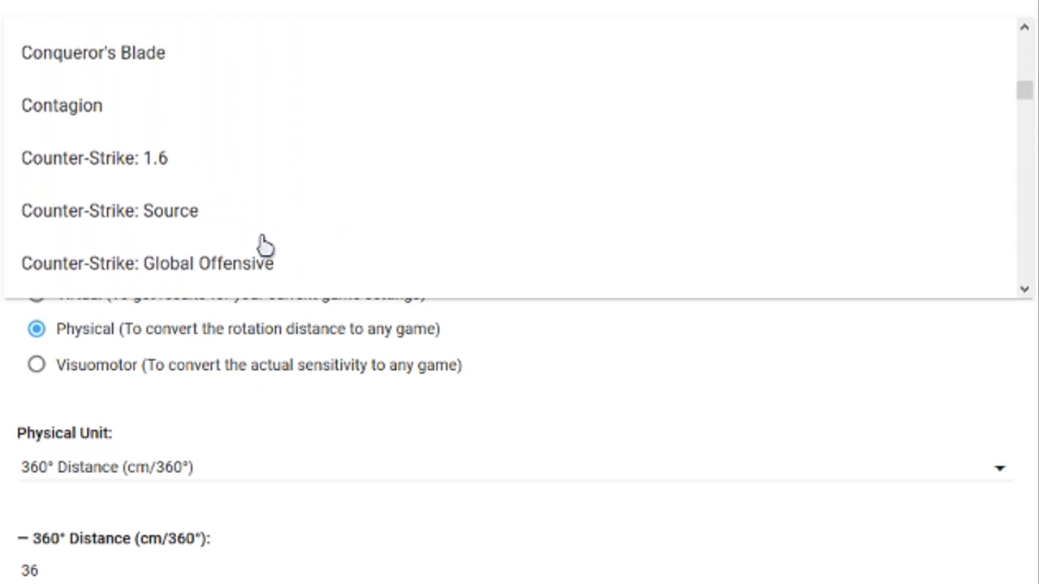
click(258, 248)
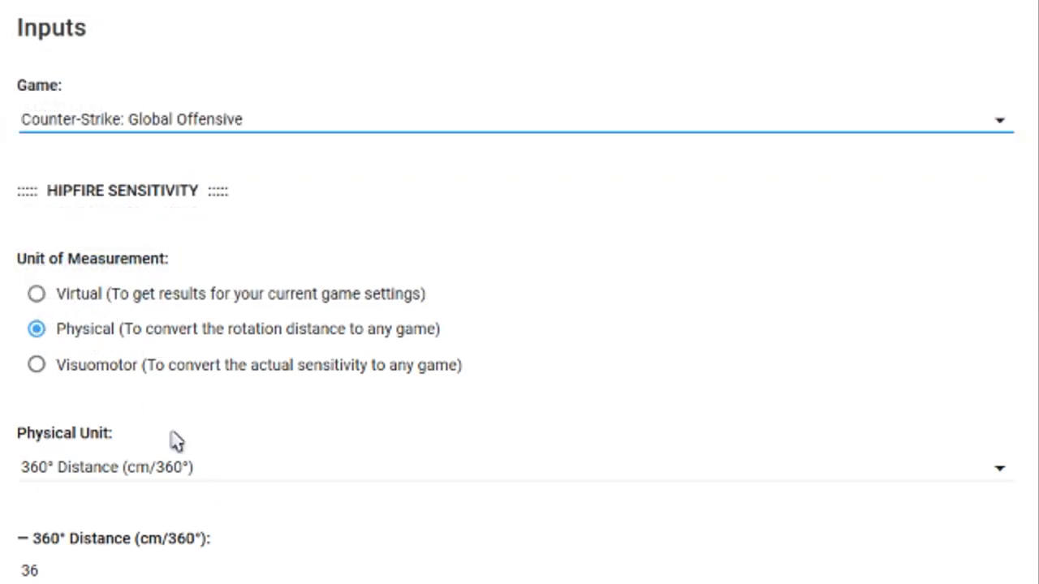
Copy 19.62800 from Notepad and paste it as the hipfire 360° Distance (cm/360°) in the Counter-Strike calculator.
scroll(1027, 184, down, 2)
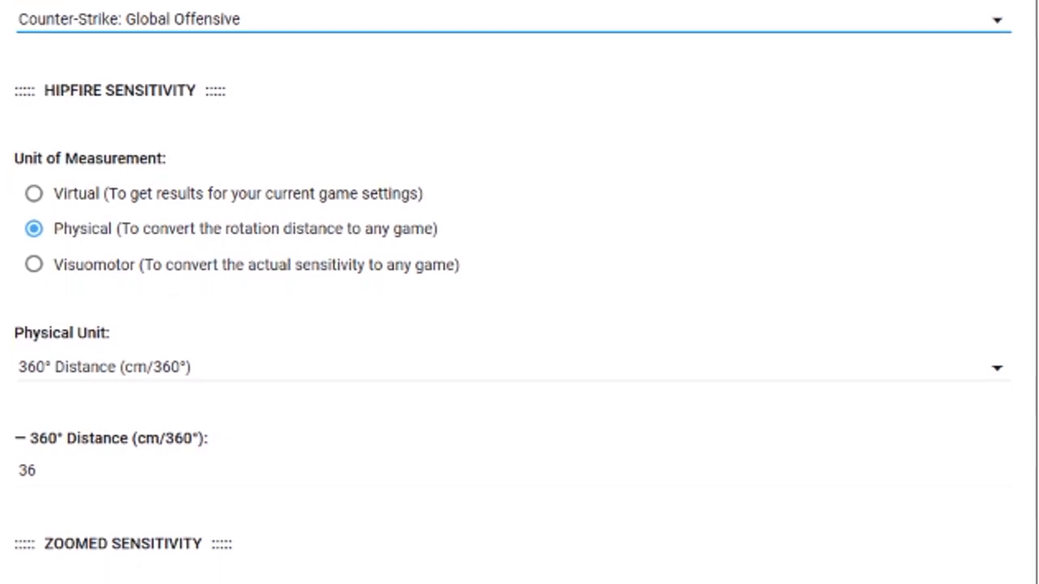
key(alt+Tab)
drag(565, 298, 425, 304)
right_click(472, 191)
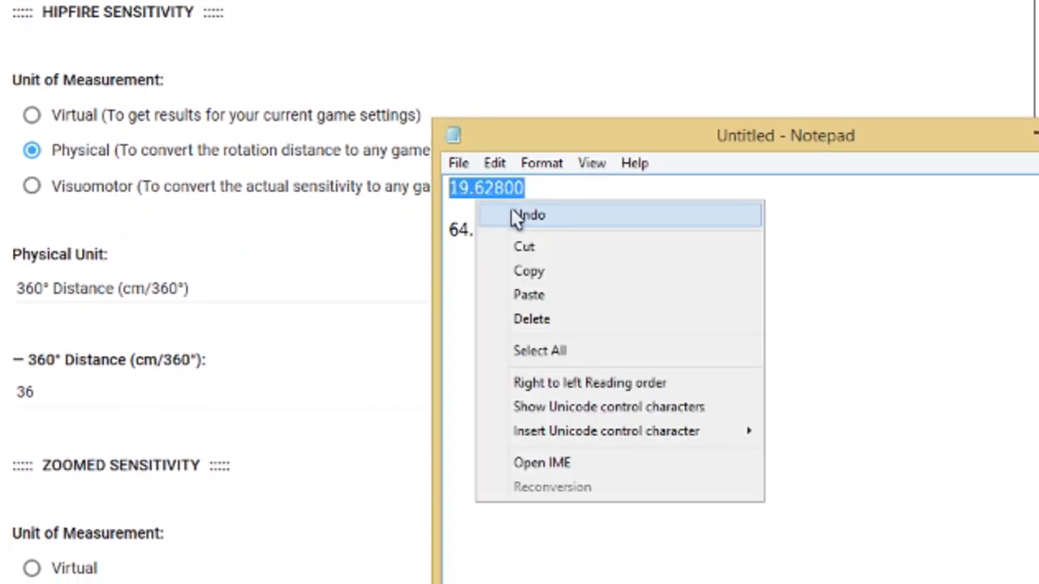
click(544, 267)
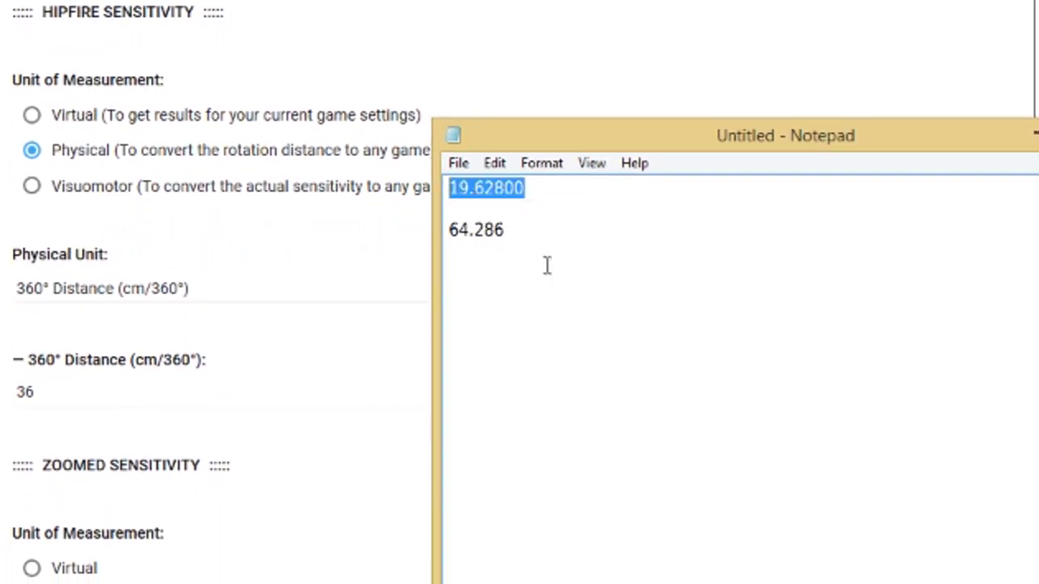
click(103, 401)
drag(167, 401, 5, 398)
key(ctrl+v)
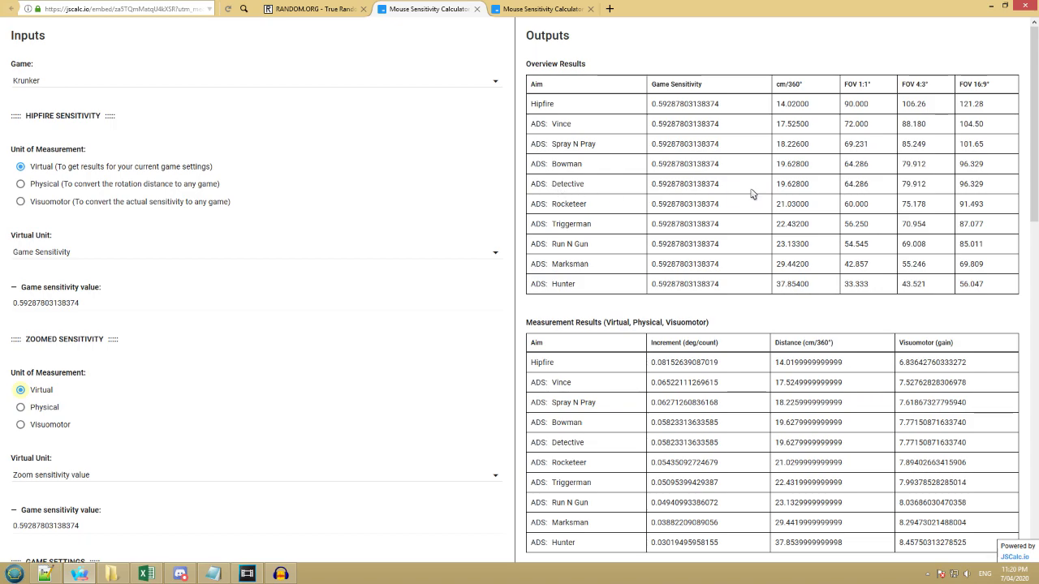
Take the ADS: Detective cm/360° value from the Krunker calculator and set the Counter-Strike calculator's 360° Distance to 19.62800.
drag(813, 185, 766, 185)
double_click(797, 84)
key(ctrl+Tab)
double_click(35, 306)
key(ctrl+v)
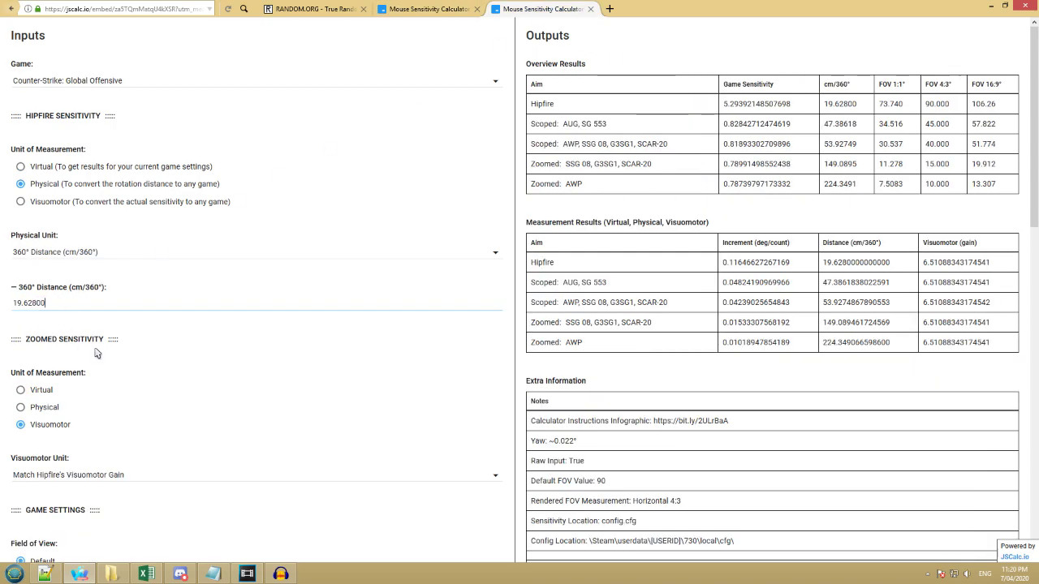
Set the Counter-Strike calculator's Windows pointer speed to 10 | 1.00 | 6th | DEFAULT and go on to its hardware settings.
scroll(99, 335, down, 2)
scroll(99, 335, down, 4)
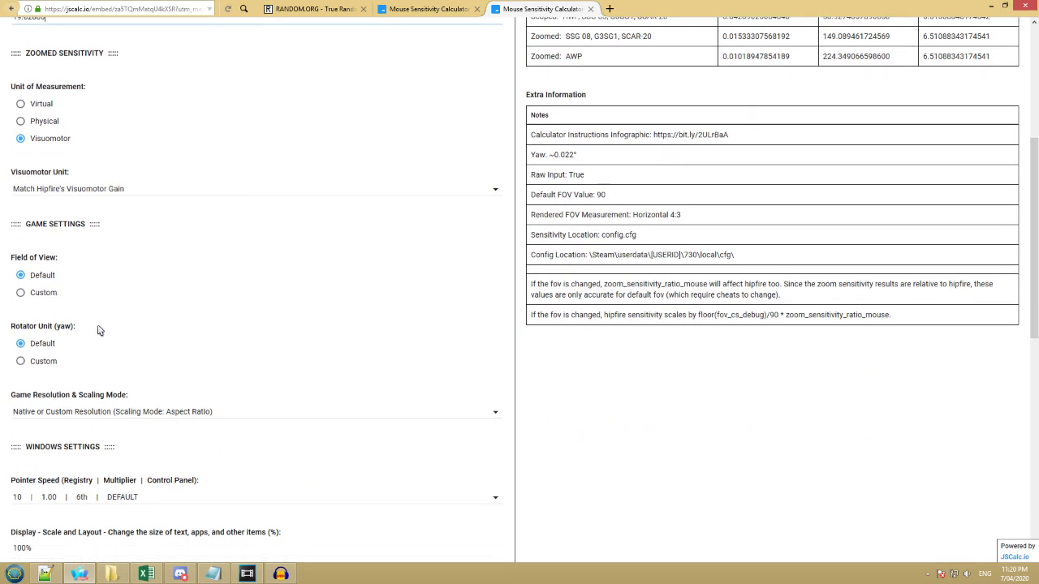
scroll(105, 315, down, 1)
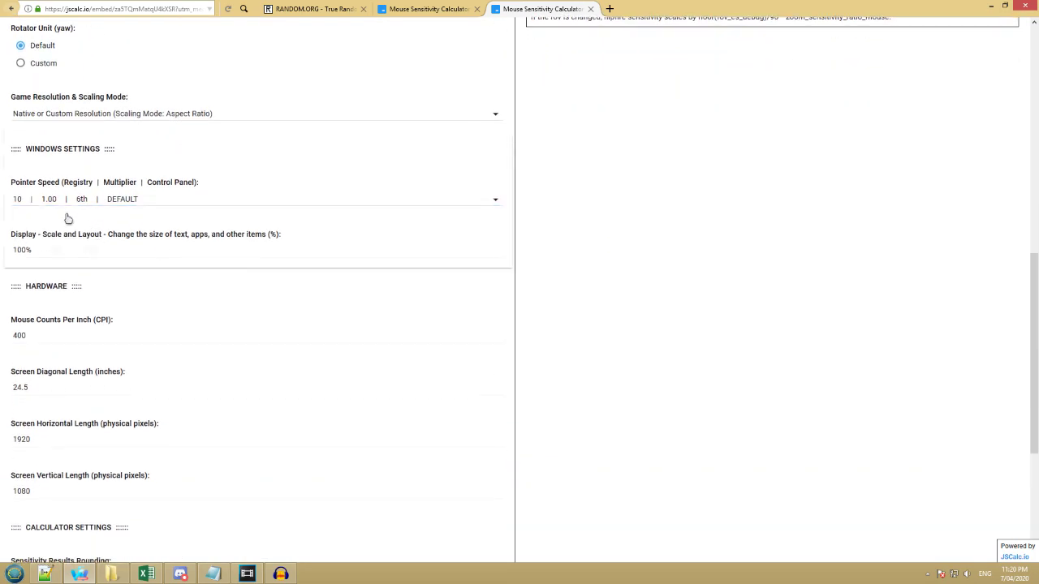
click(78, 201)
click(79, 201)
scroll(86, 331, down, 2)
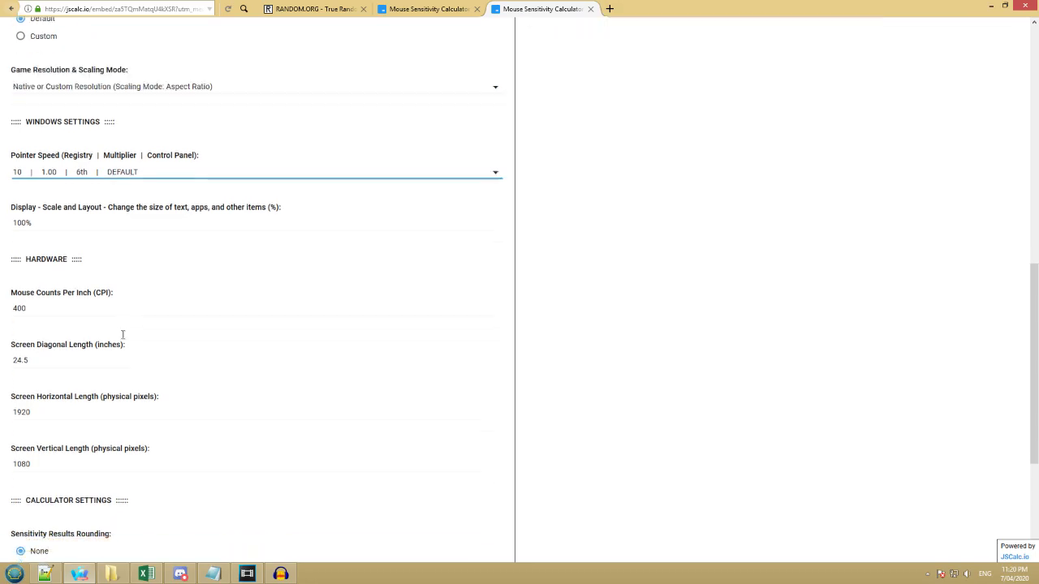
Set the Counter-Strike calculator's Mouse Counts Per Inch (CPI) to 800.
drag(50, 161, 16, 147)
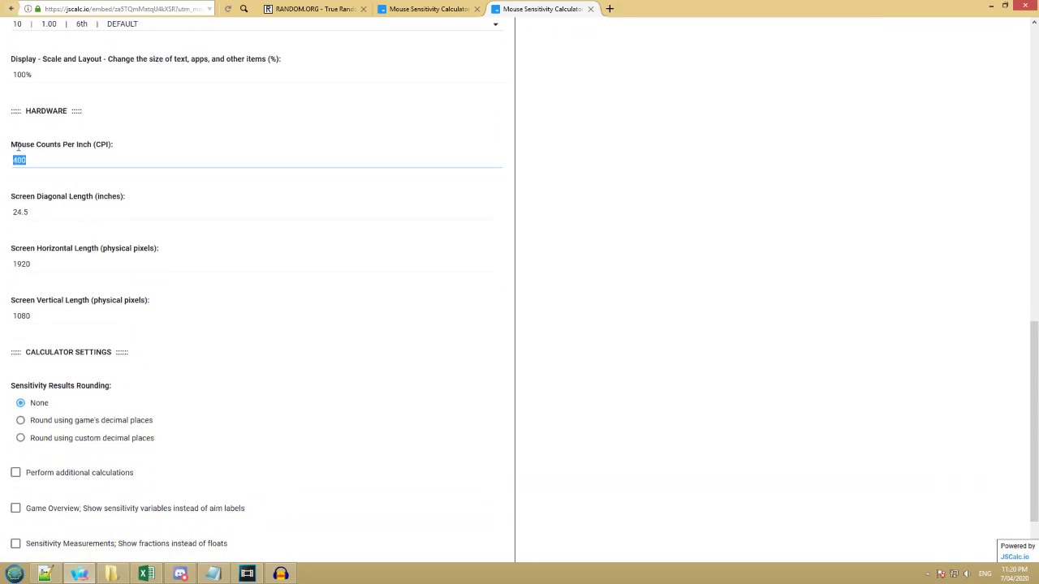
text(800)
click(580, 213)
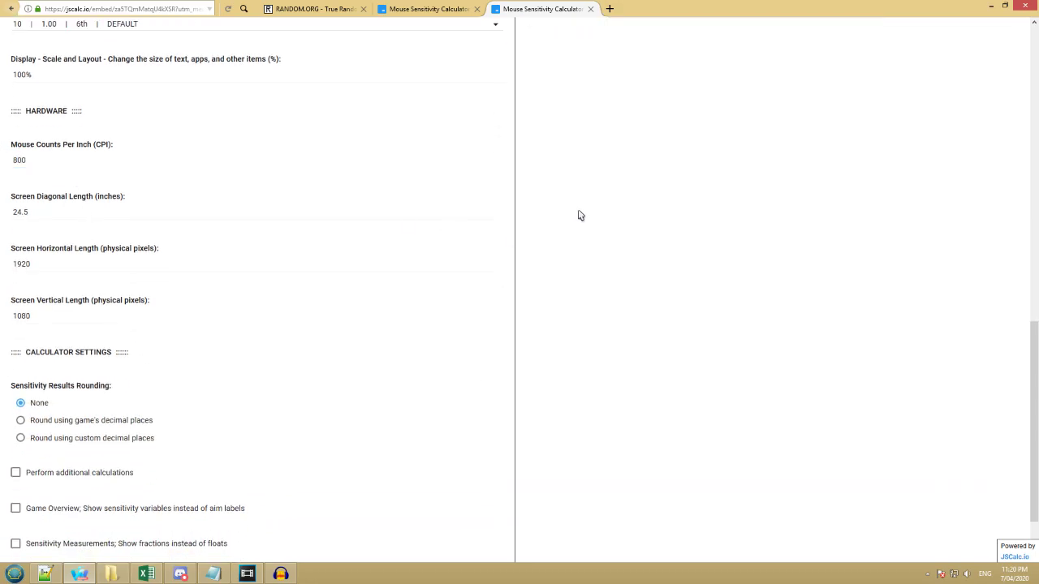
Compare the Counter-Strike hipfire cm/360° result with the ADS: Detective cm/360° result in the Krunker calculator.
scroll(616, 234, up, 9)
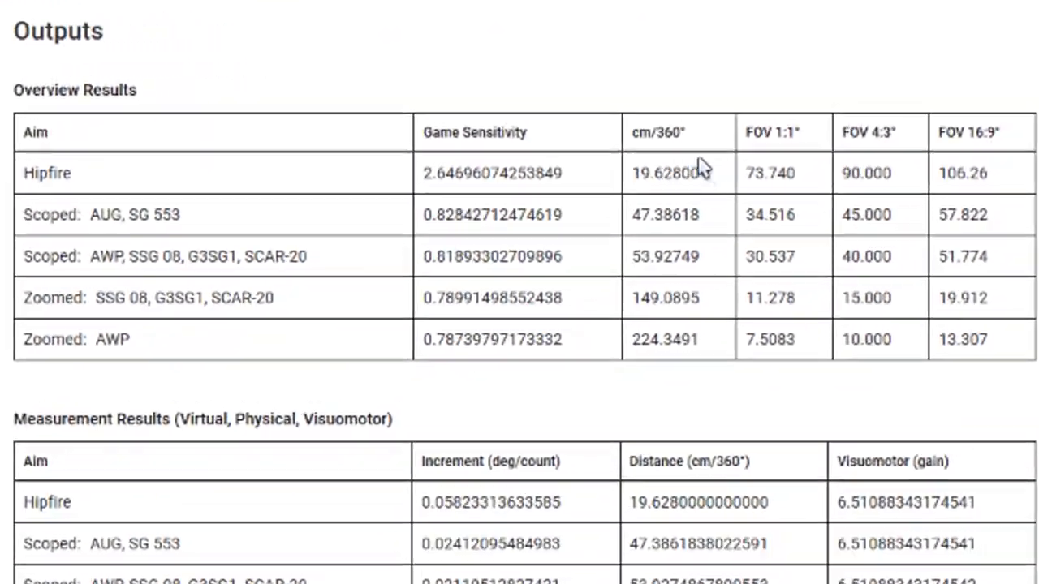
drag(758, 146, 699, 146)
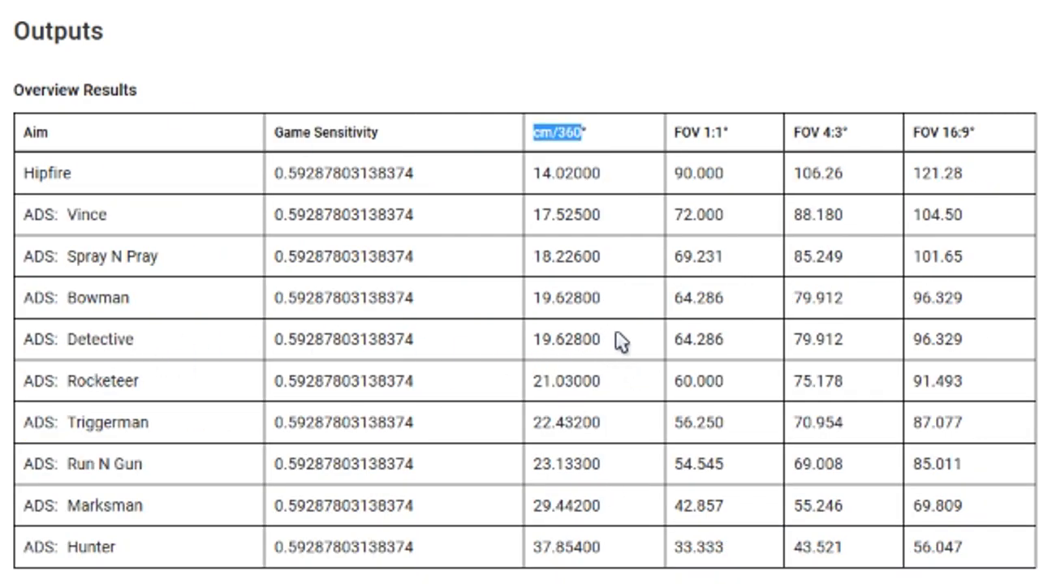
drag(622, 341, 535, 345)
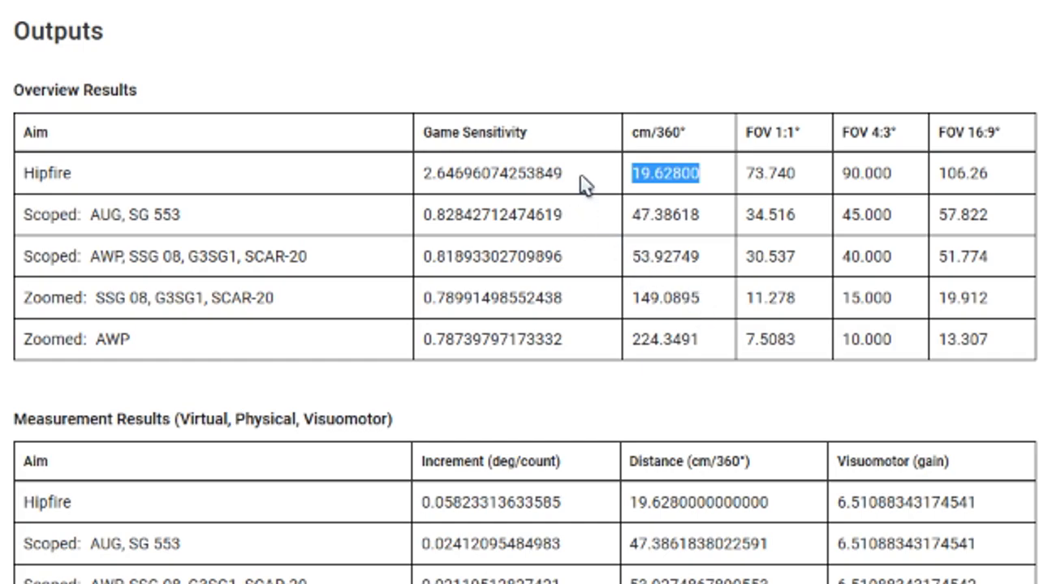
Copy the Counter-Strike hipfire game sensitivity 2.64696074253849 and paste it into Notepad below 64.286.
drag(438, 168, 422, 173)
right_click(487, 173)
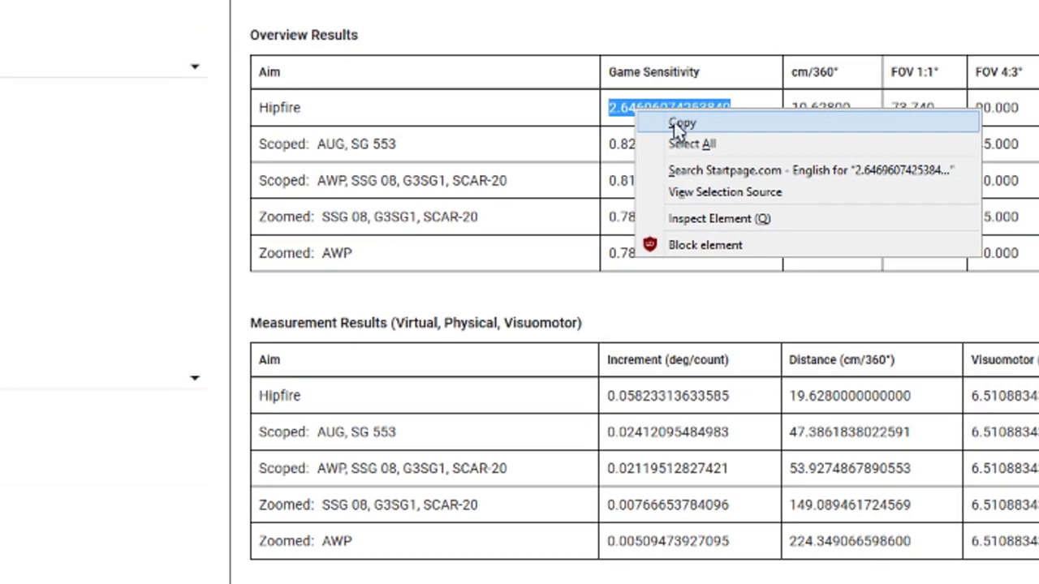
click(503, 182)
key(alt+Tab)
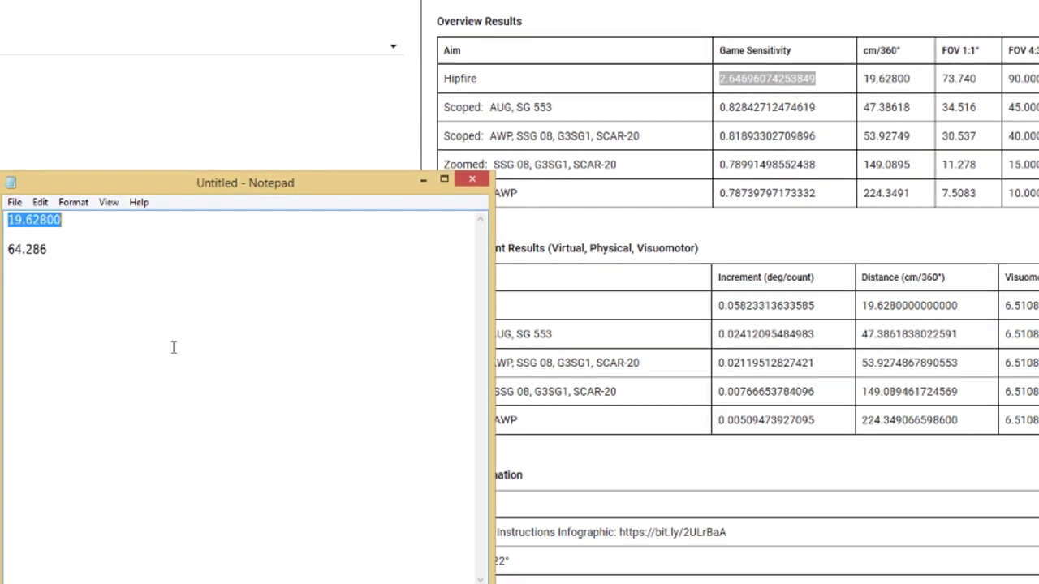
click(185, 332)
key(ctrl+v)
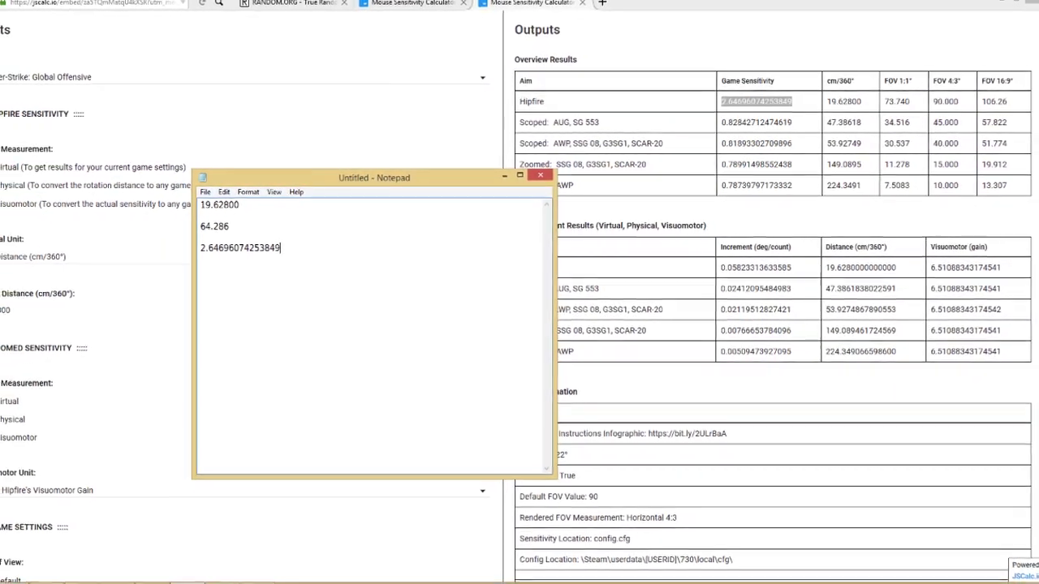
Launch KovaaK 2.0: The Meta through Steam.
click(33, 579)
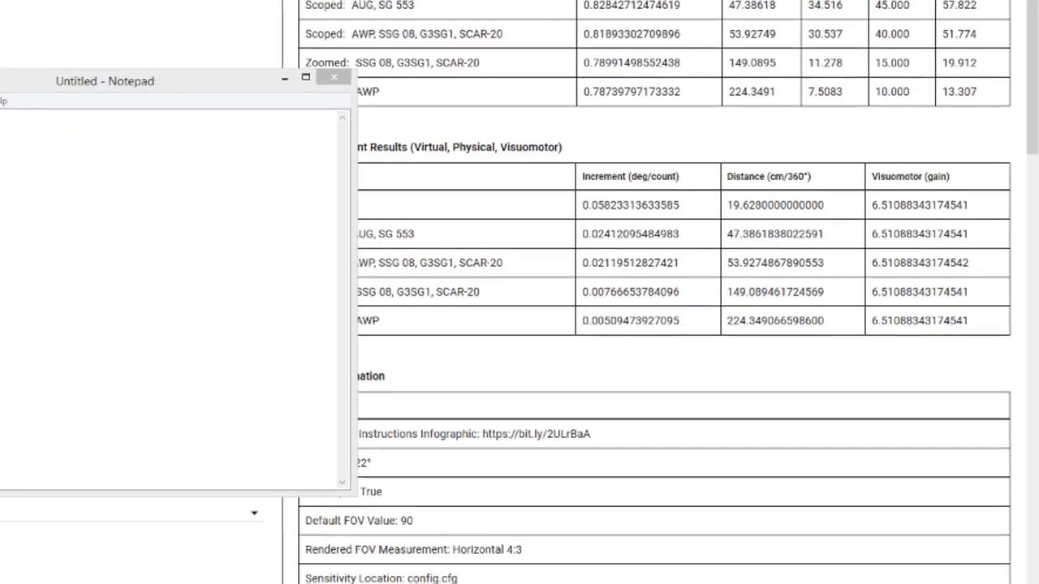
click(862, 578)
right_click(842, 509)
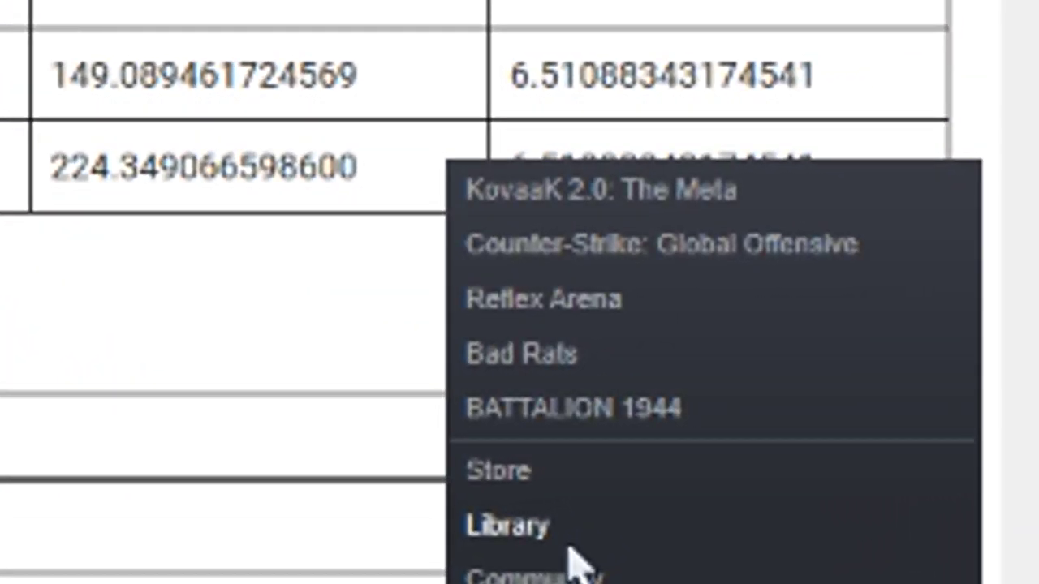
click(696, 195)
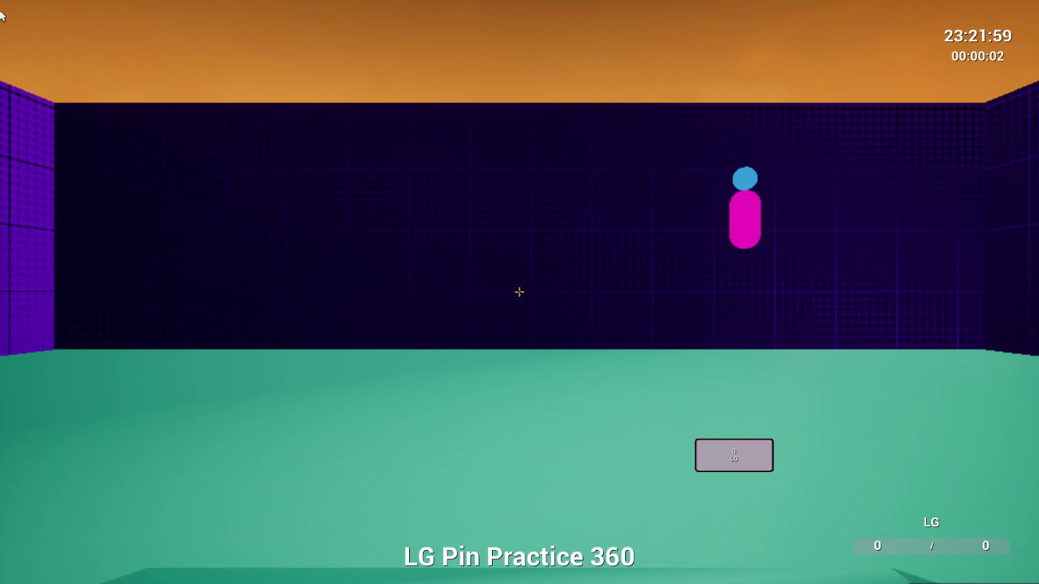
Pause LG Pin Practice 360, look through the Game Options, and choose Quake/Source as the Sensitivity Scale in the main options.
key(Escape)
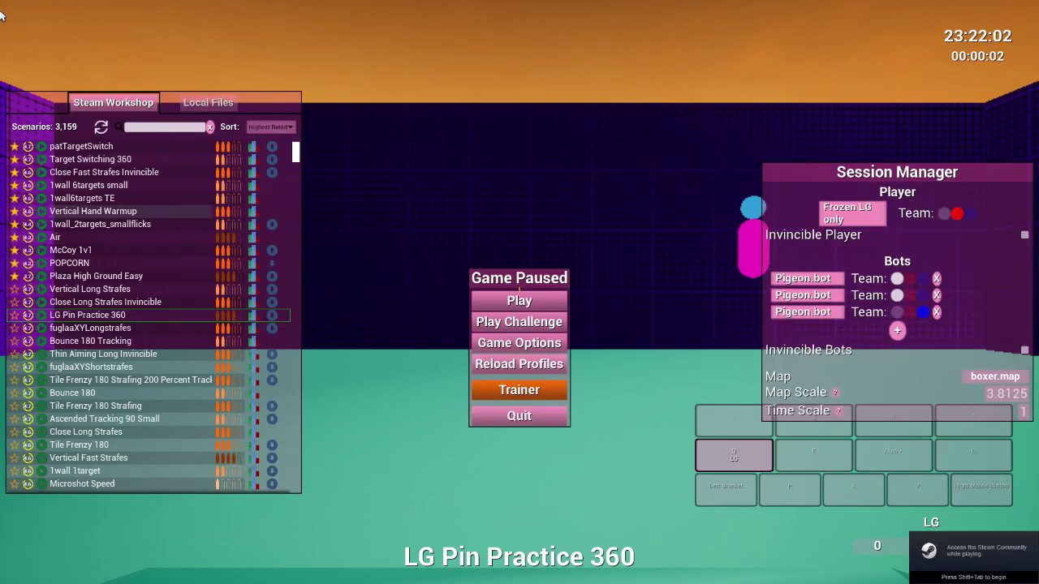
click(514, 350)
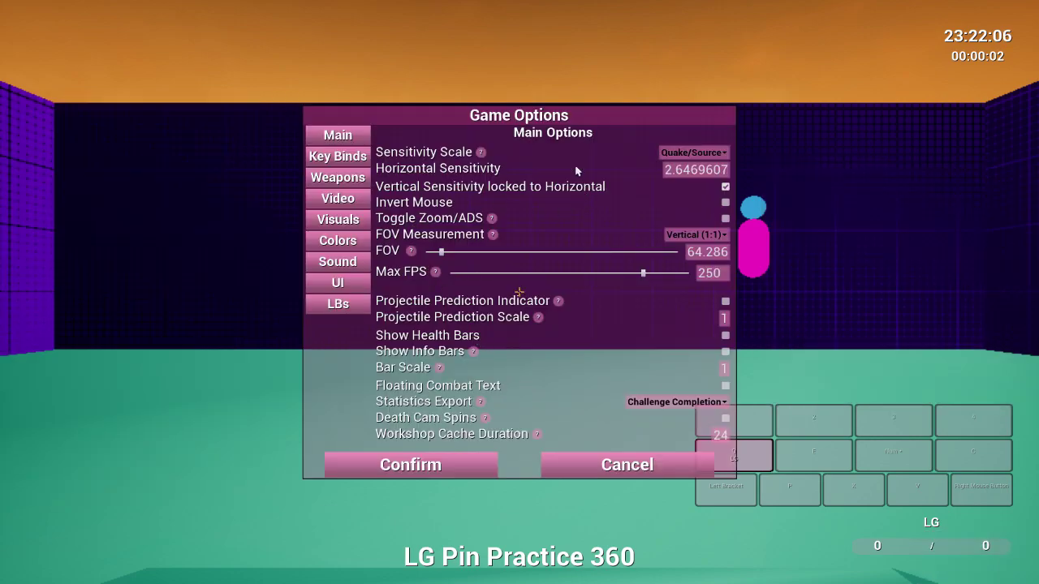
click(345, 157)
click(338, 198)
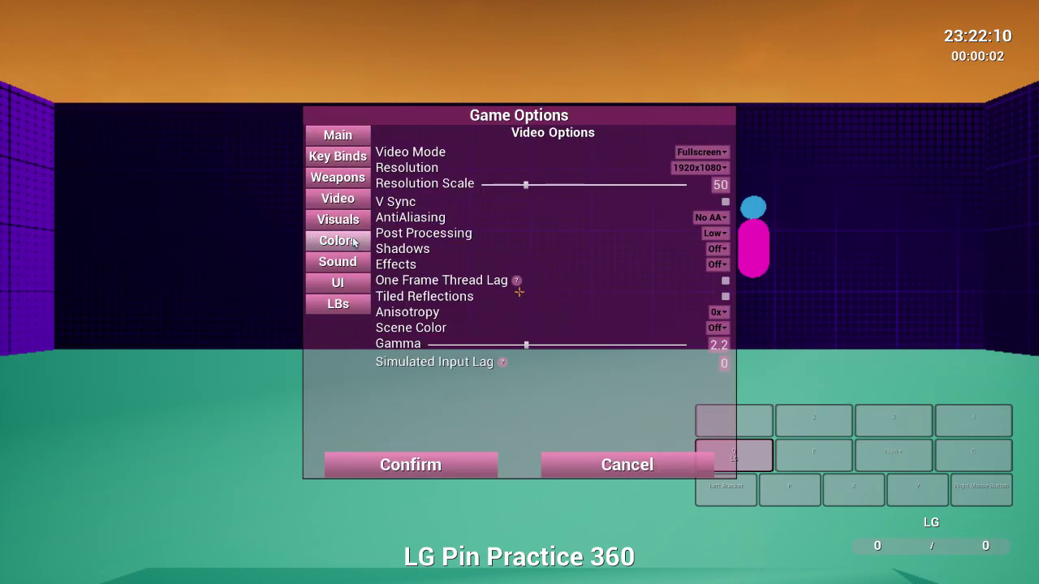
click(337, 283)
click(343, 137)
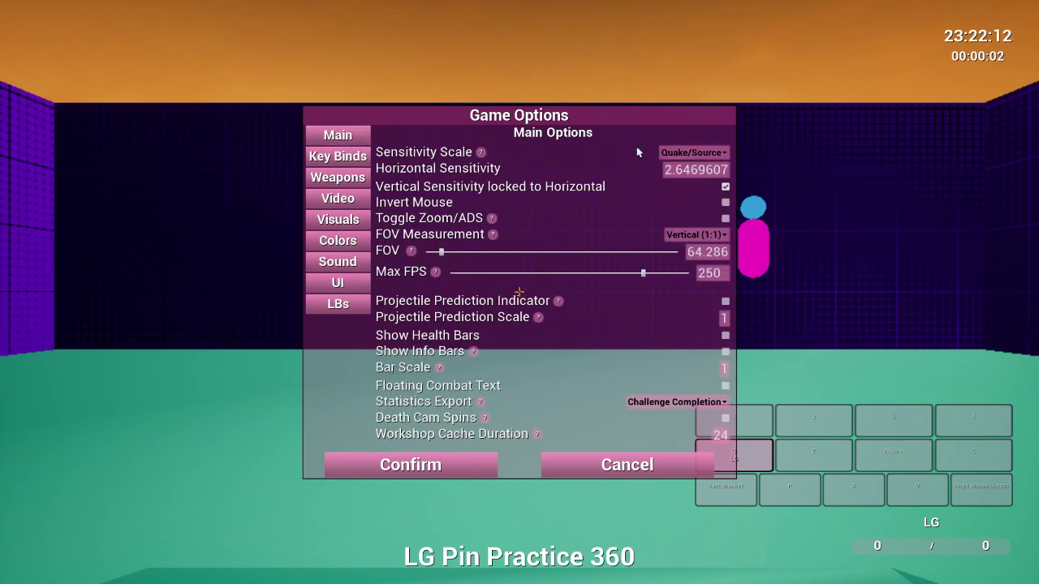
click(688, 151)
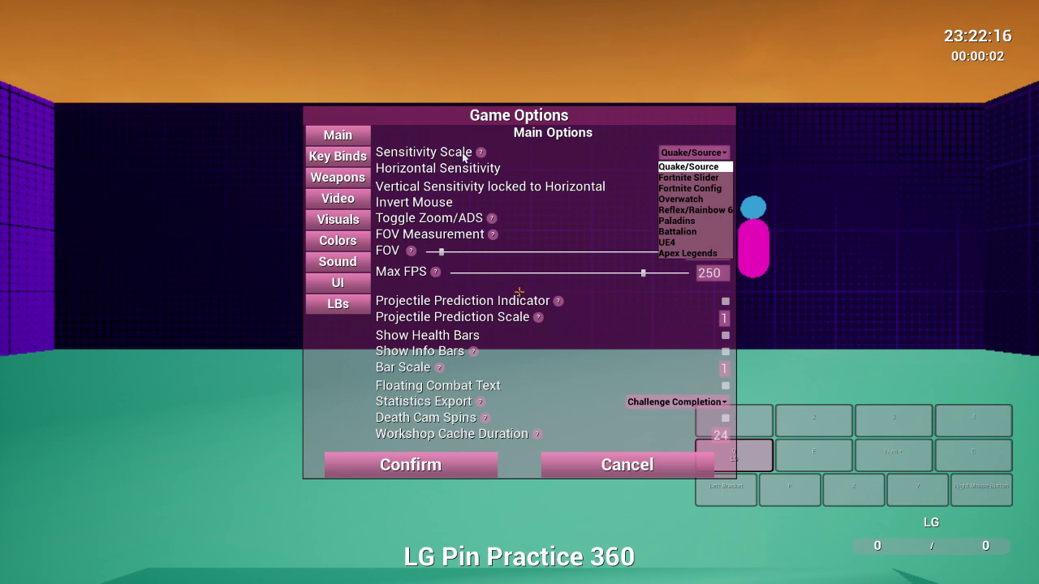
click(686, 167)
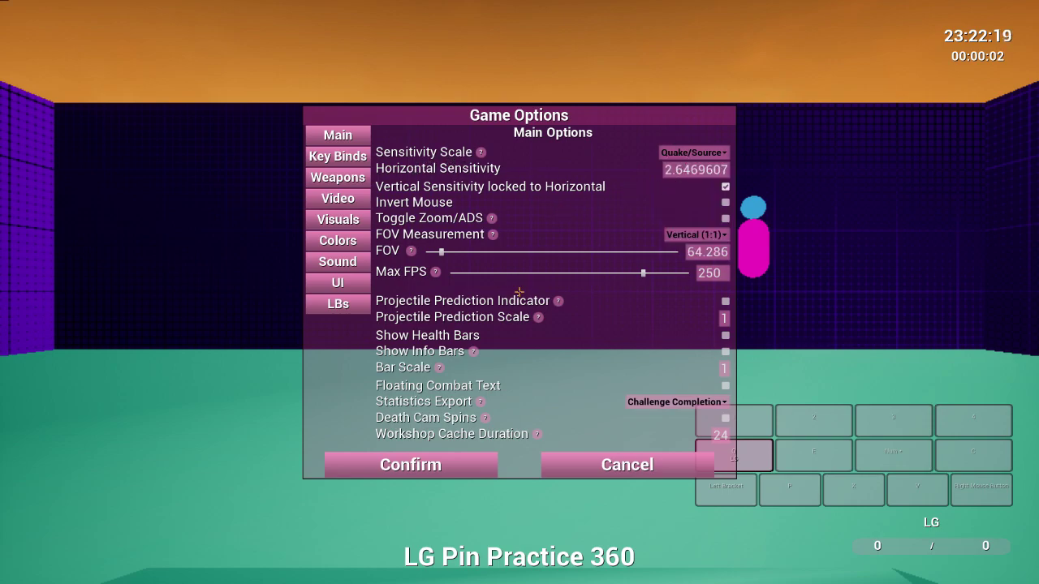
Copy 2.64696074253849 from Notepad and paste it as the Horizontal Sensitivity in the game options.
key(alt+Tab)
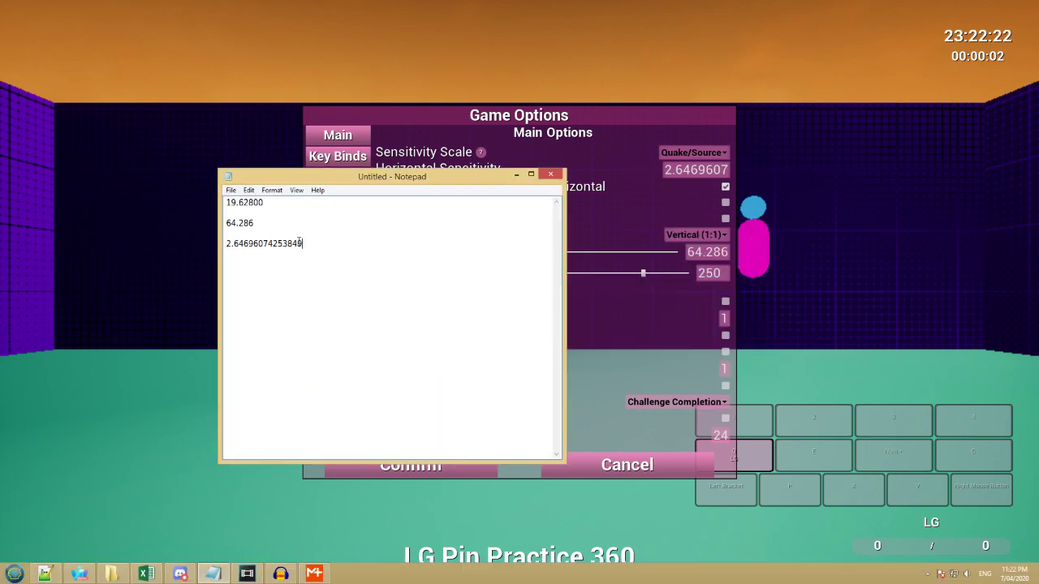
drag(292, 243, 208, 246)
key(ctrl+c)
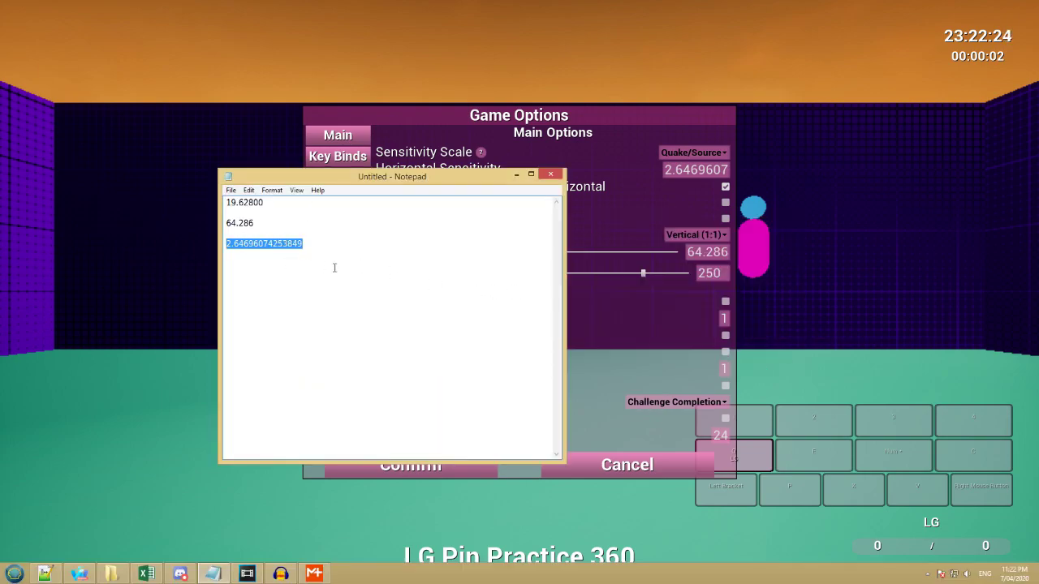
key(alt+Tab)
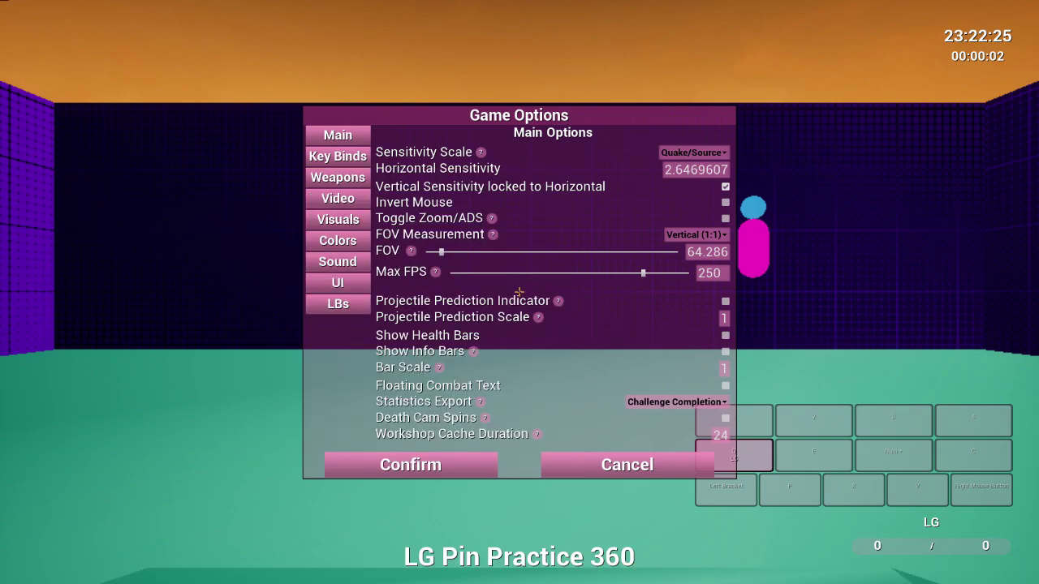
key(ctrl+v)
key(Return)
Set the FOV Measurement to Vertical (1:1) and the FOV to 64.286 copied from Notepad, and confirm the game options.
click(694, 235)
click(692, 325)
key(alt+Tab)
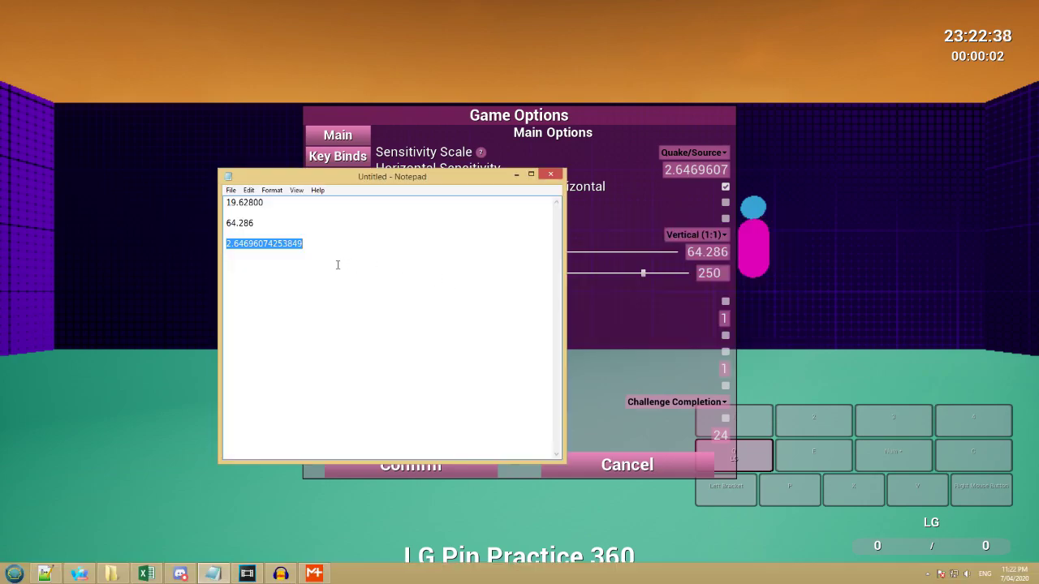
drag(268, 222, 226, 222)
right_click(243, 221)
click(273, 242)
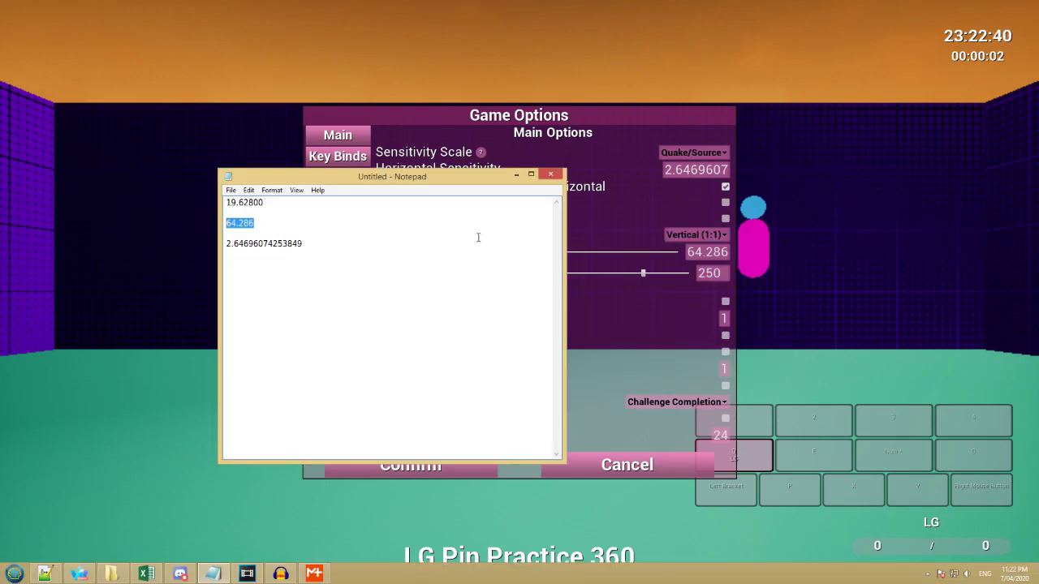
key(alt+Tab)
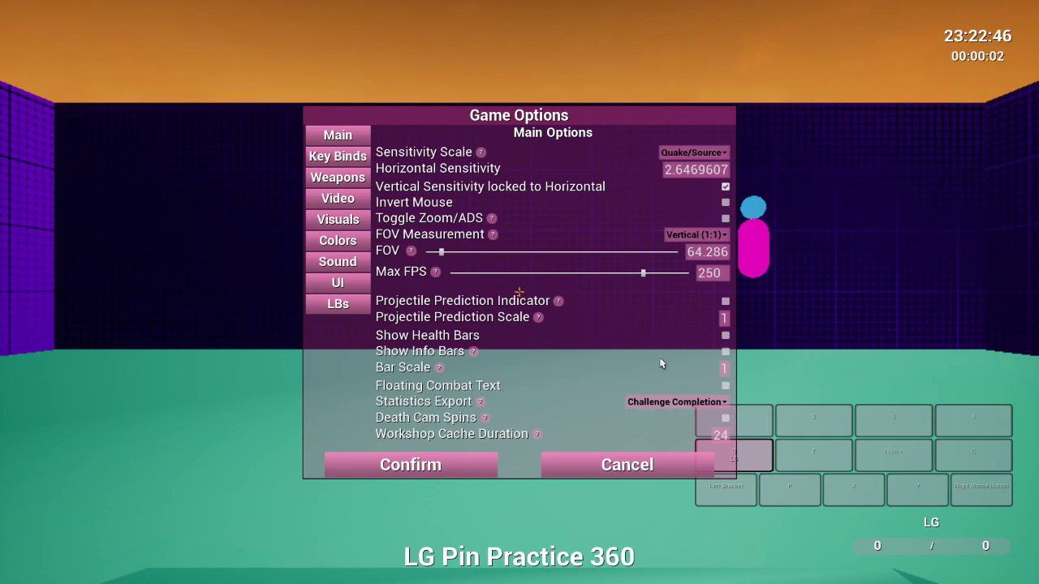
click(451, 467)
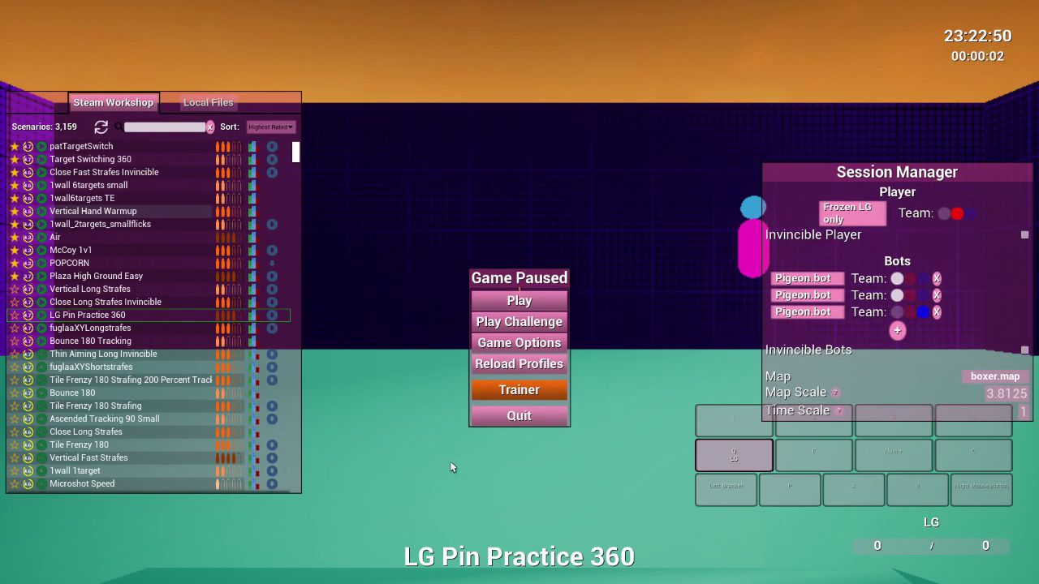
Play LG Pin Practice 360 briefly to try out the settings, and pause the game.
click(555, 304)
drag(519, 292, 519, 292)
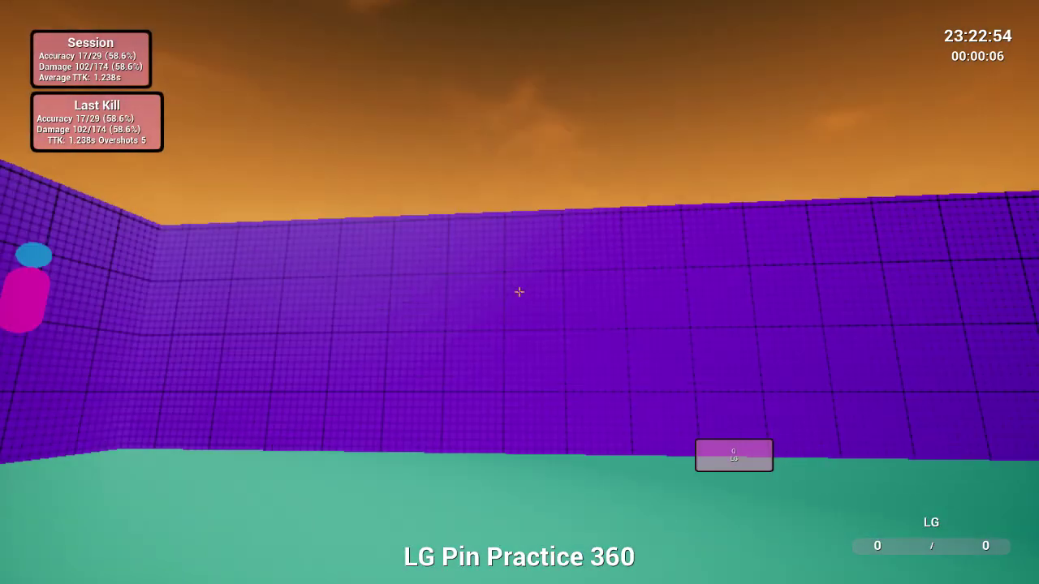
key(Escape)
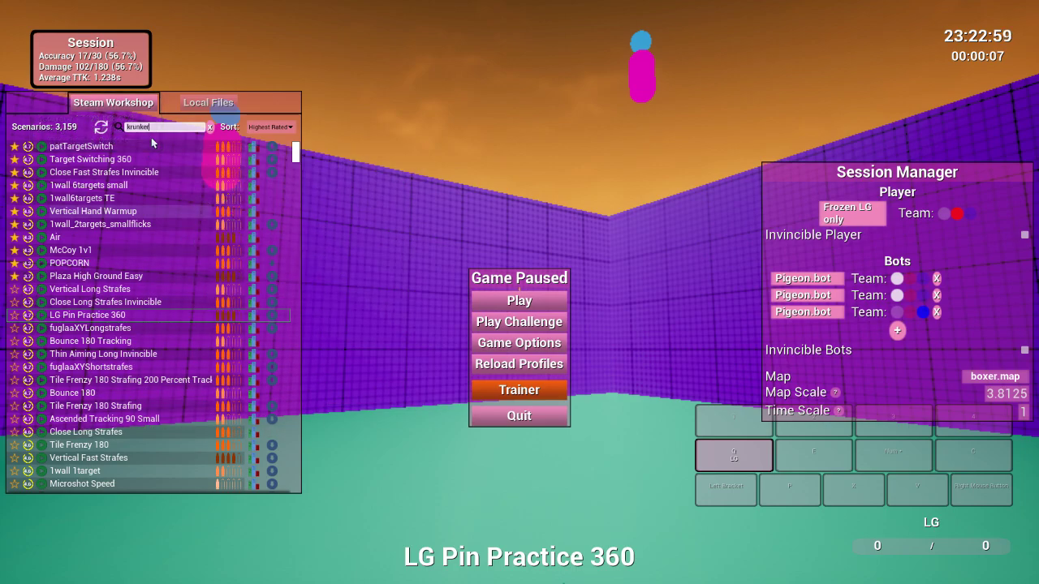
Search the Steam Workshop scenarios for "krunker", play the Revolver 180 challenge briefly, and pause it.
key(Return)
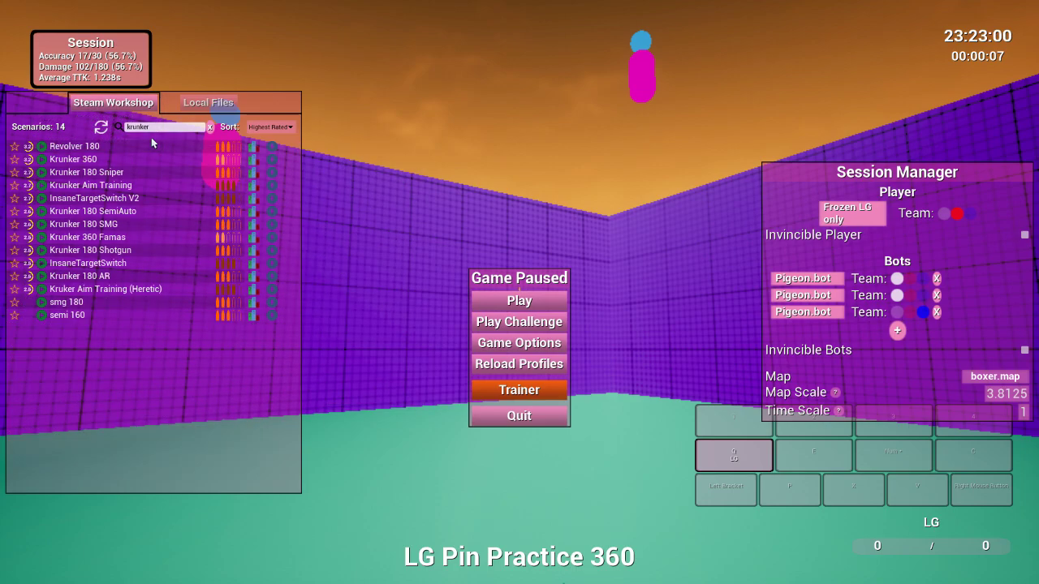
click(42, 147)
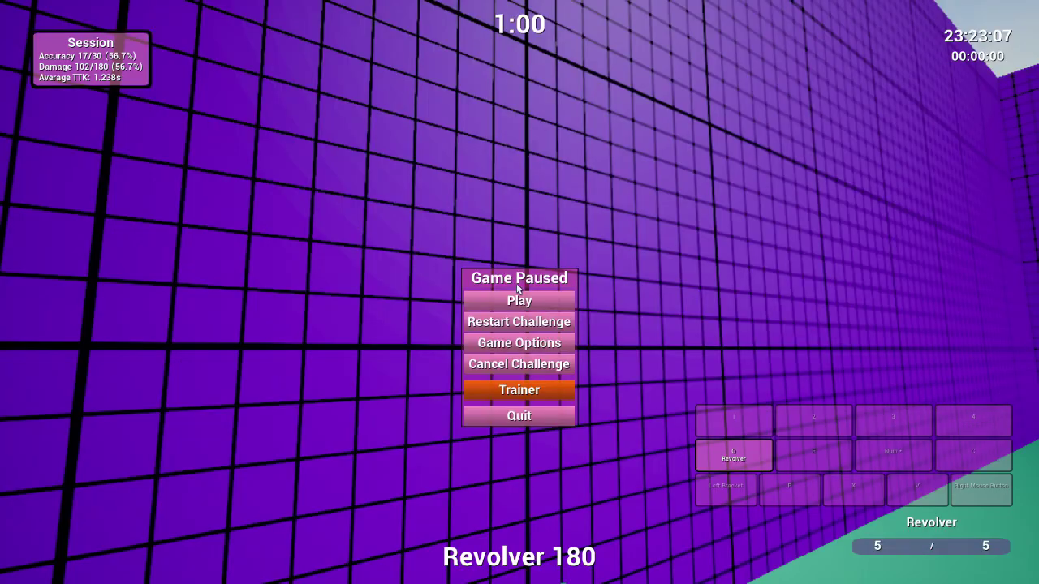
click(519, 297)
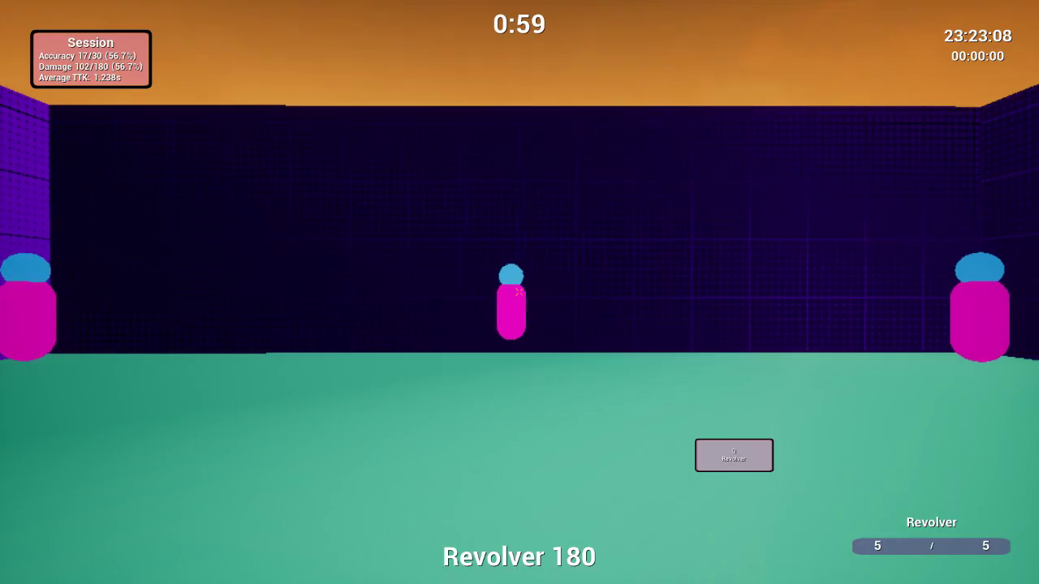
click(520, 292)
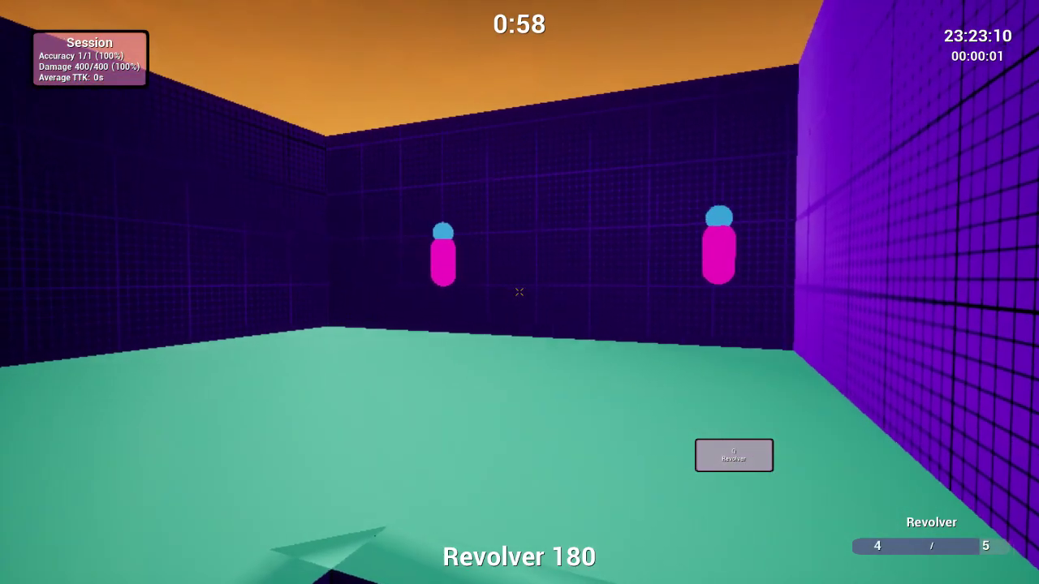
key(Escape)
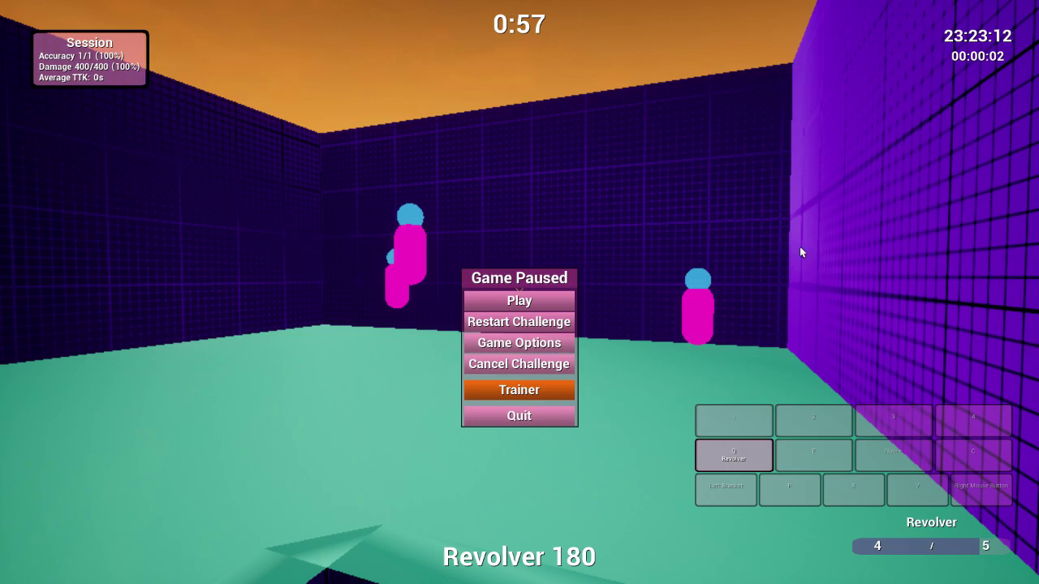